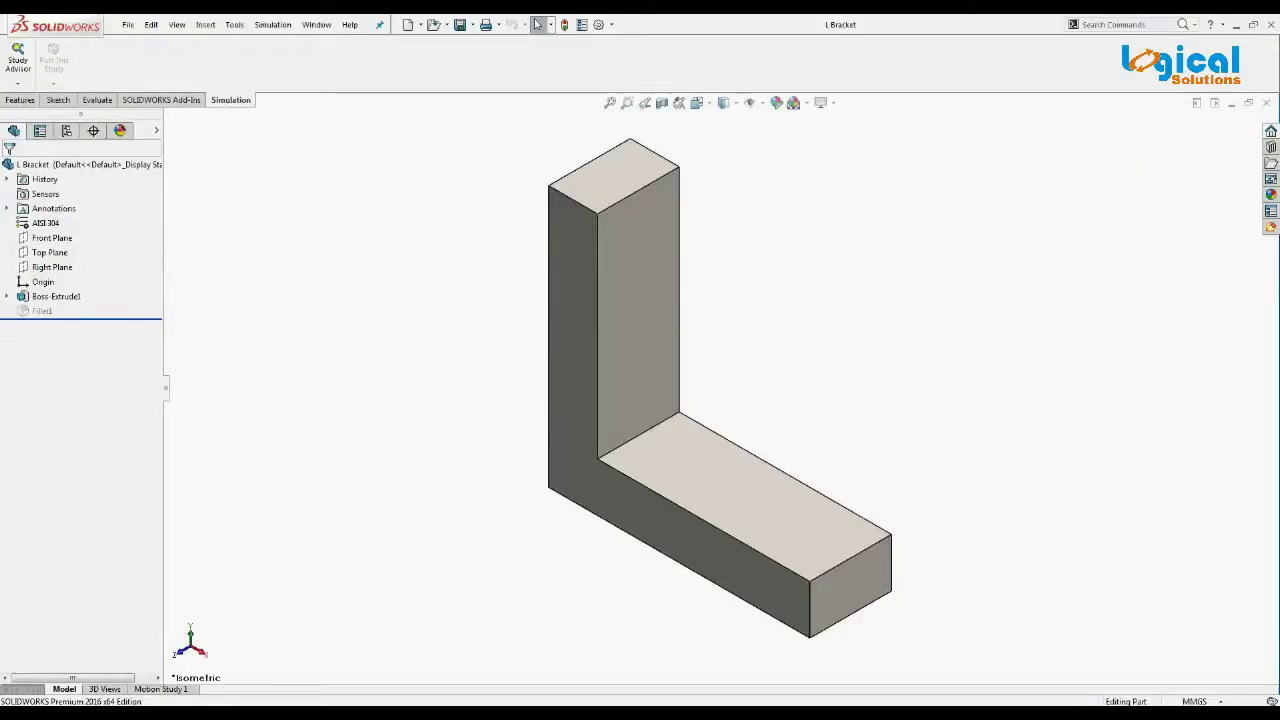
Step: Check the vertical leg's top face and the horizontal leg's end face, then clear the selection
{"action": "left_click", "coordinate": [631, 176]}
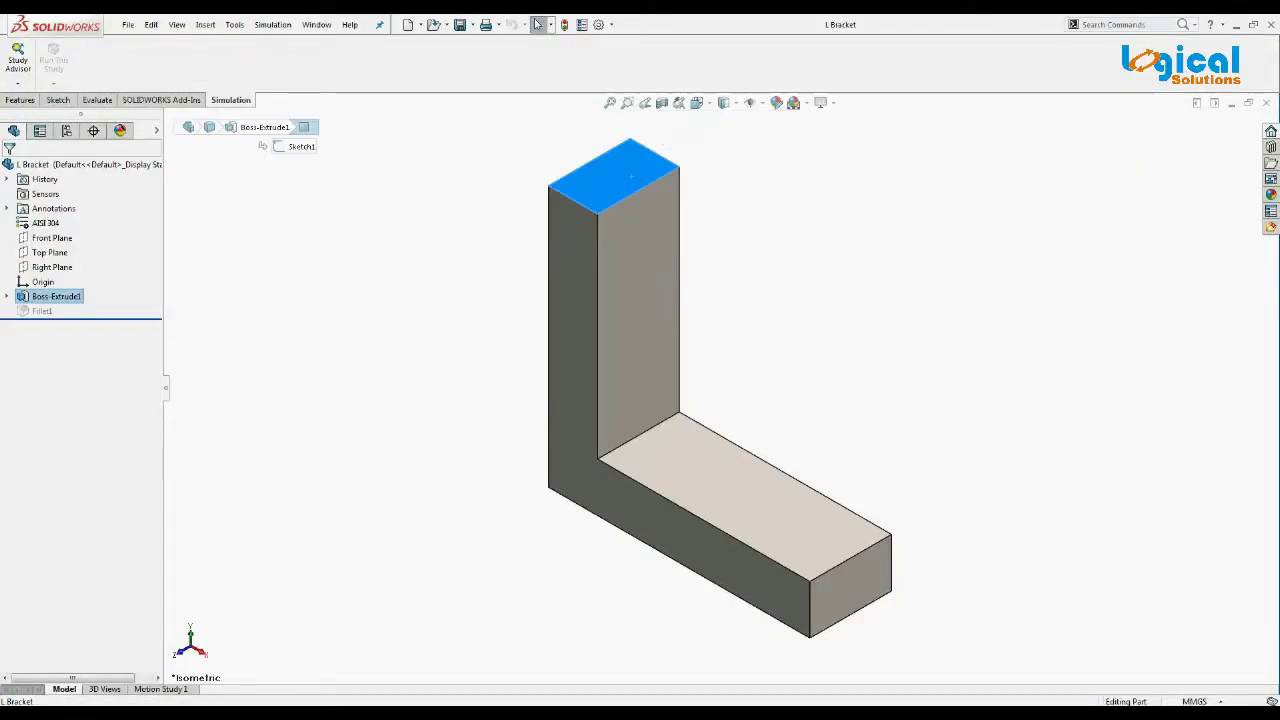
{"action": "left_click", "coordinate": [858, 590]}
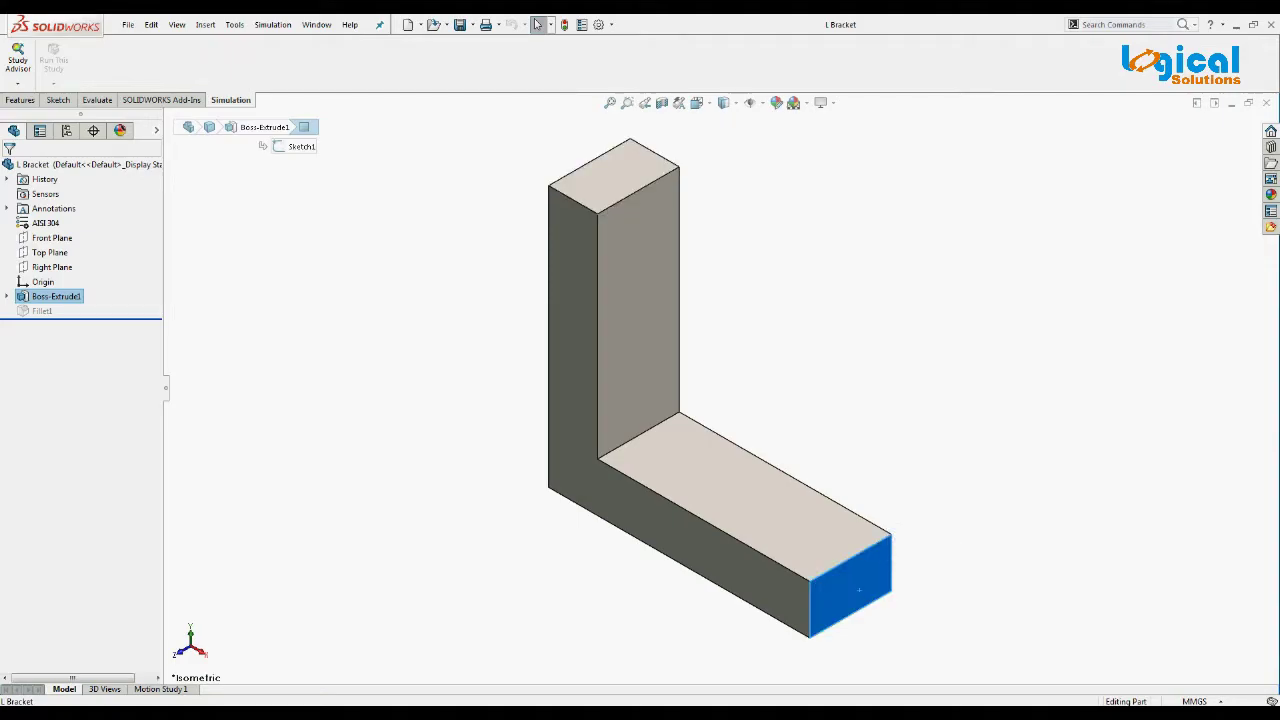
{"action": "key", "text": "Escape"}
Step: Create a new static study named Mesh1 from the Study Advisor
{"action": "left_click", "coordinate": [17, 83]}
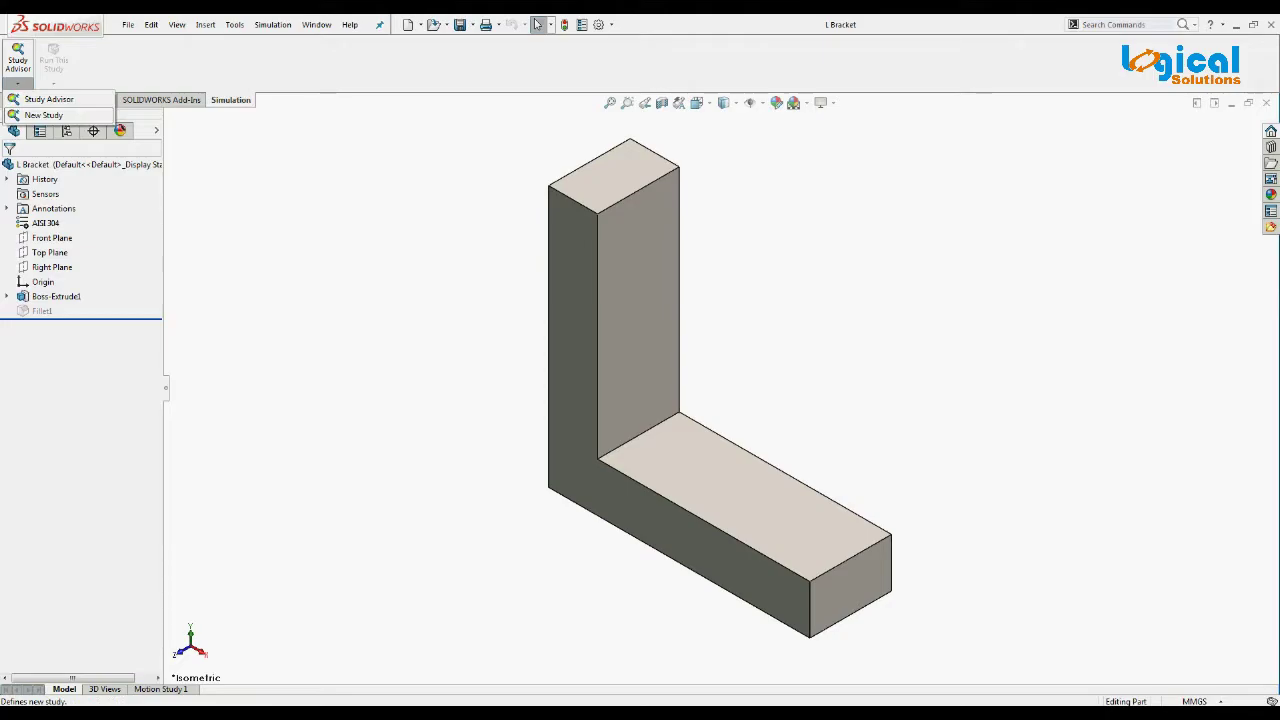
{"action": "left_click", "coordinate": [43, 115]}
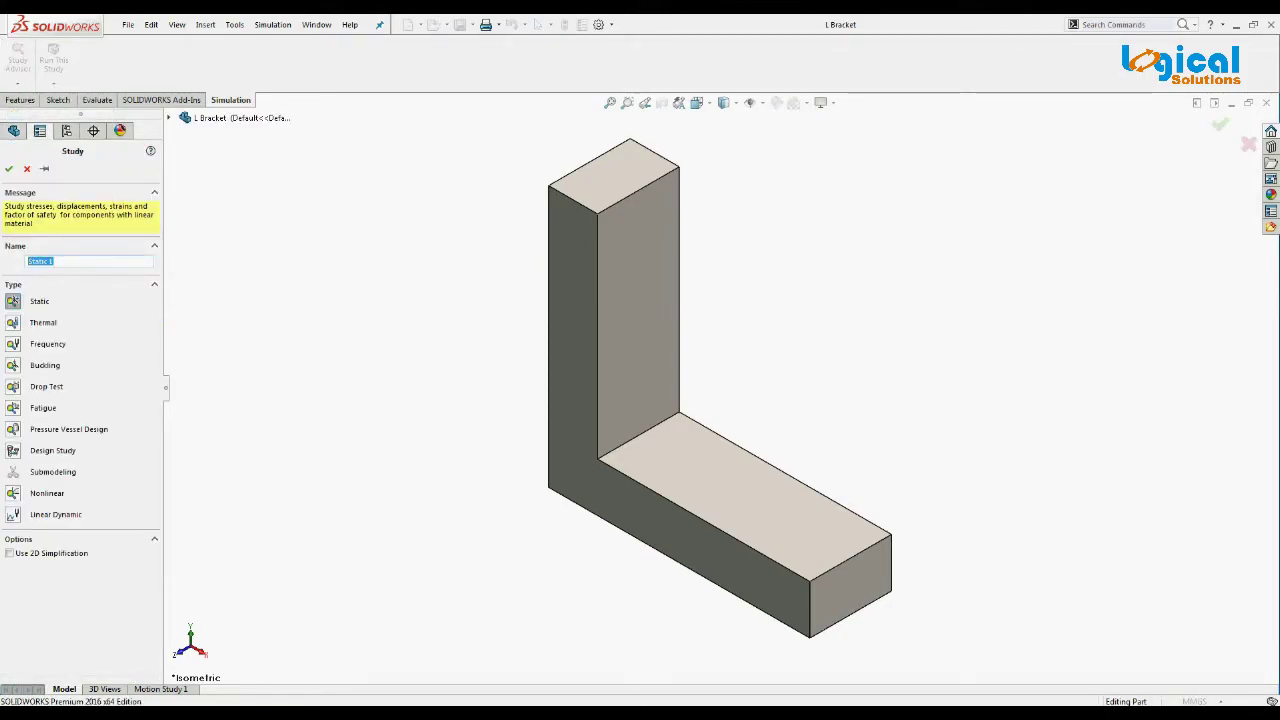
{"action": "type", "text": "Mesh1"}
{"action": "left_click", "coordinate": [9, 168]}
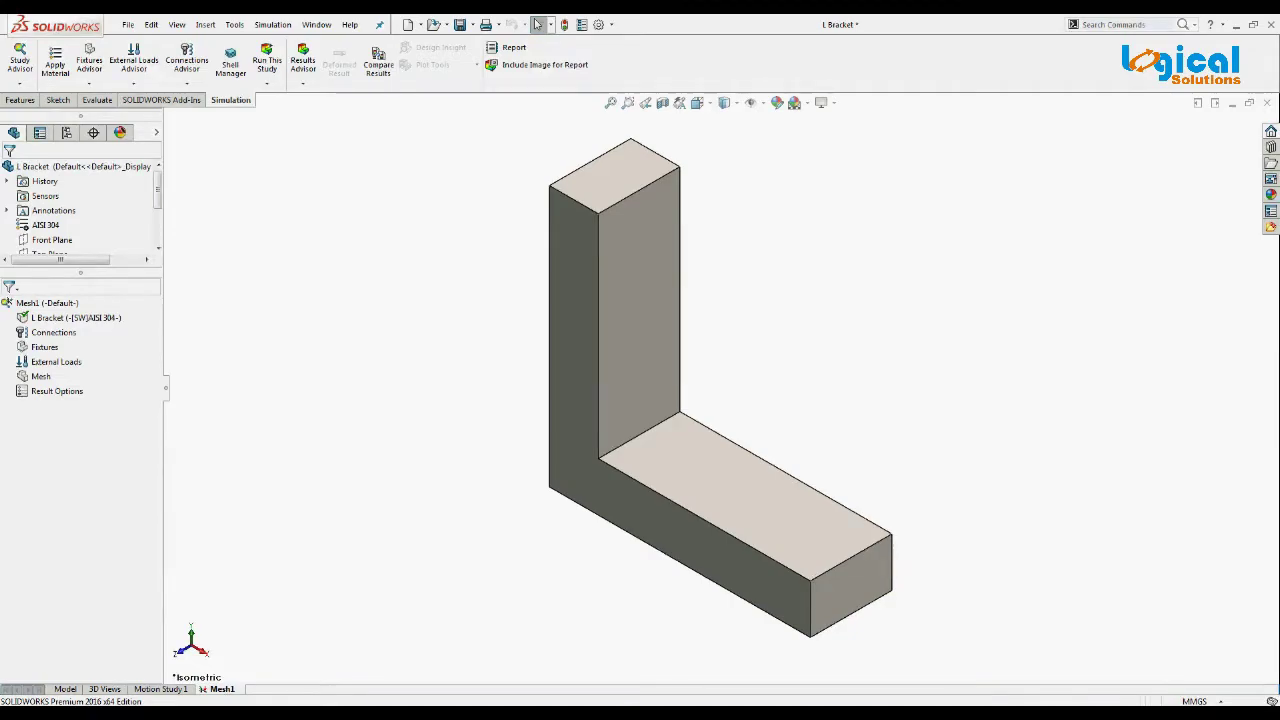
Step: Add a Fixed Geometry fixture on the vertical leg's top face
{"action": "right_click", "coordinate": [44, 347]}
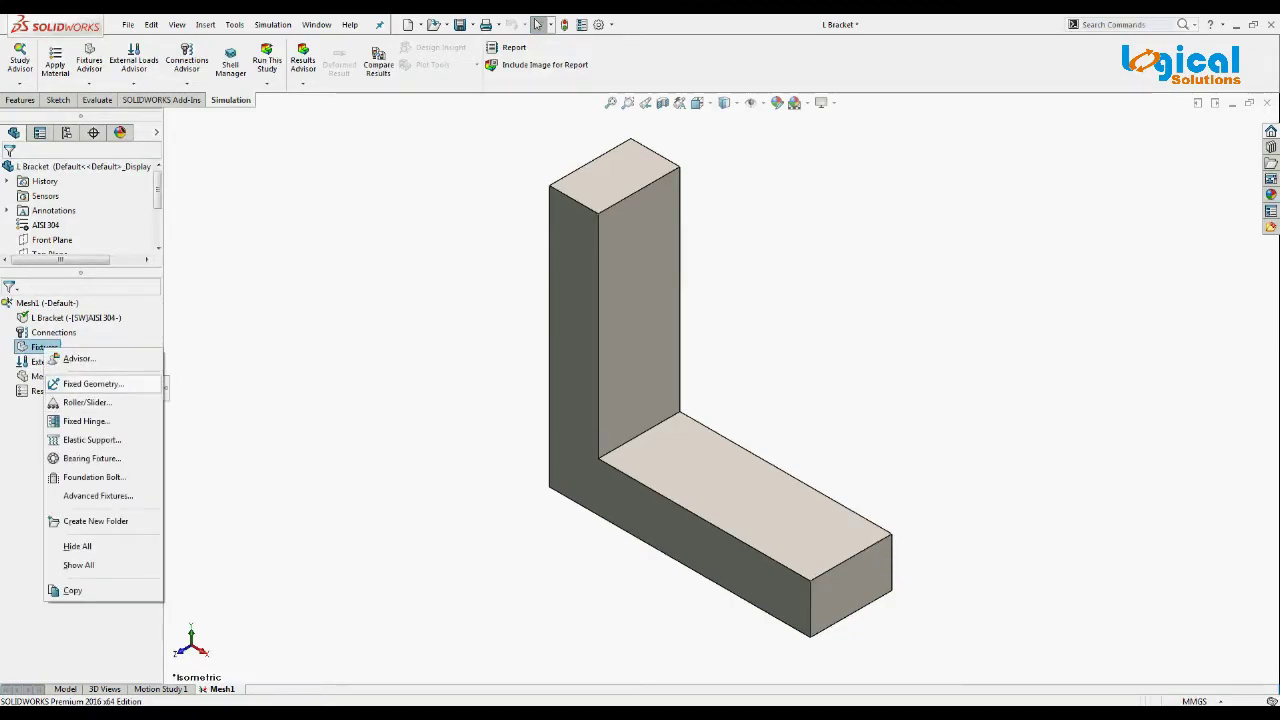
{"action": "left_click", "coordinate": [93, 384]}
{"action": "left_click", "coordinate": [613, 178]}
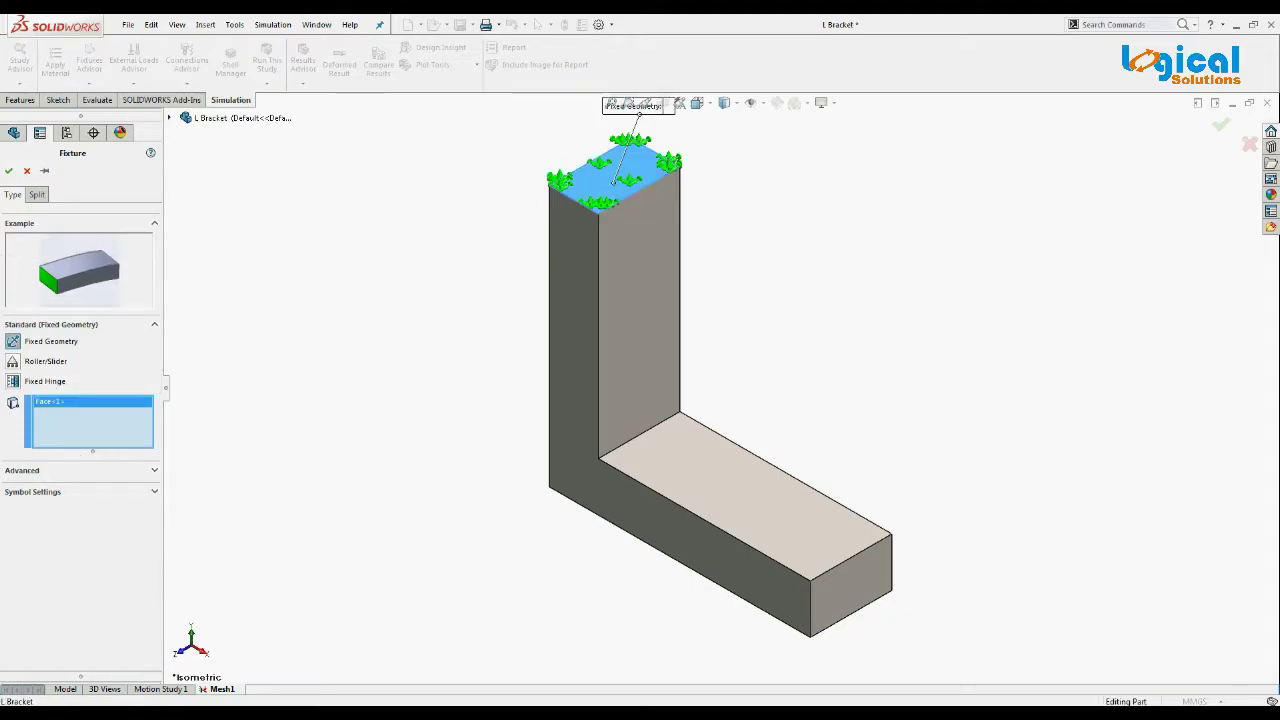
{"action": "left_click", "coordinate": [8, 170]}
Step: Apply a 900 N force to the end face, directed along the vertical end edge
{"action": "right_click", "coordinate": [50, 376]}
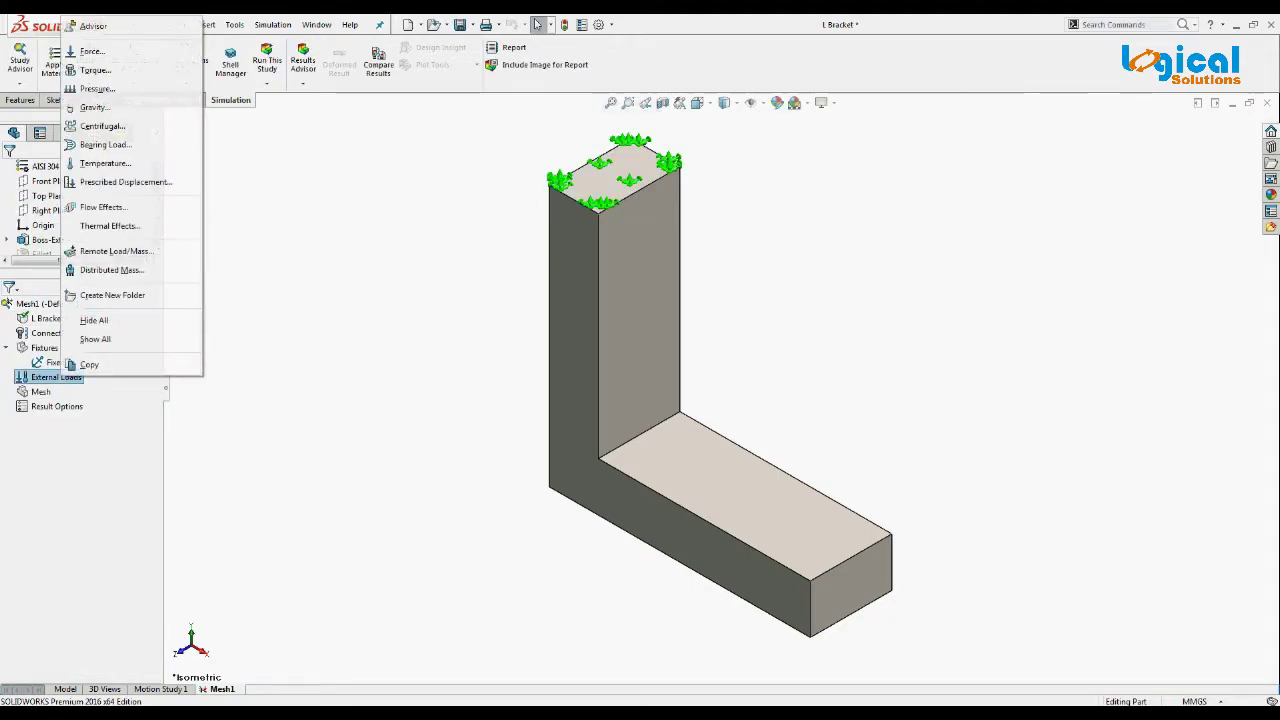
{"action": "left_click", "coordinate": [92, 51]}
{"action": "left_click", "coordinate": [852, 585]}
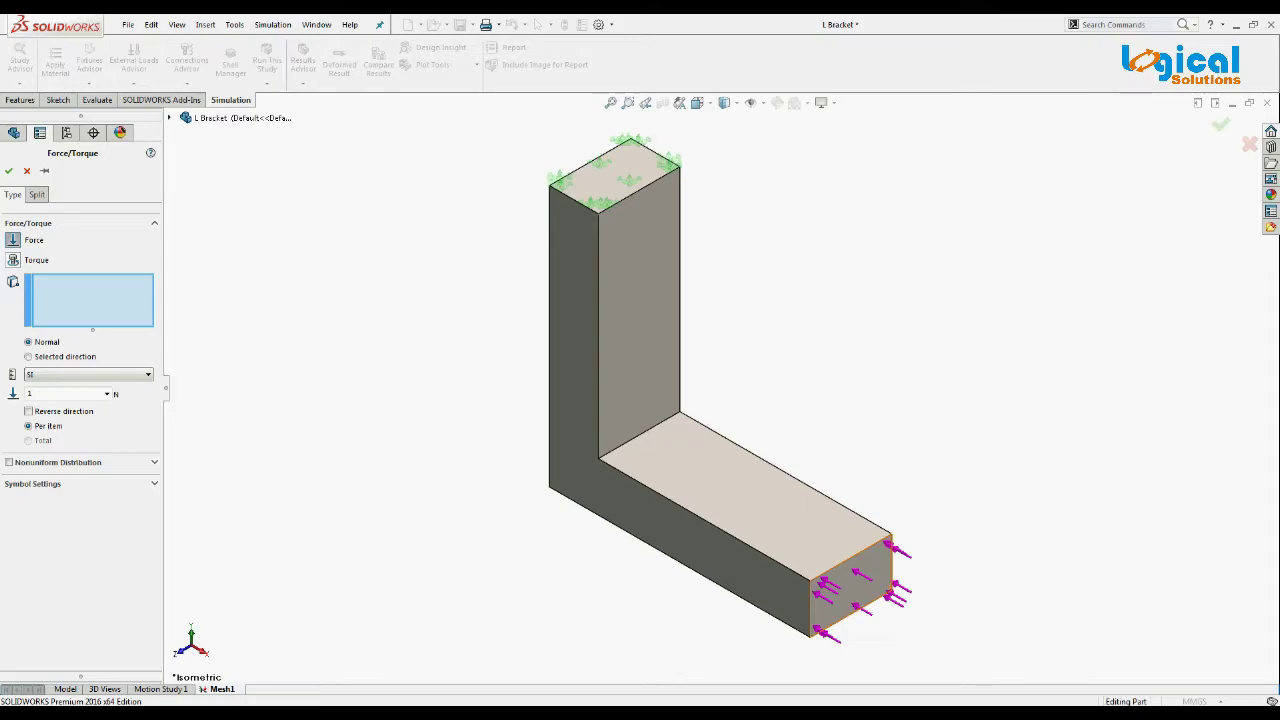
{"action": "left_click", "coordinate": [28, 356]}
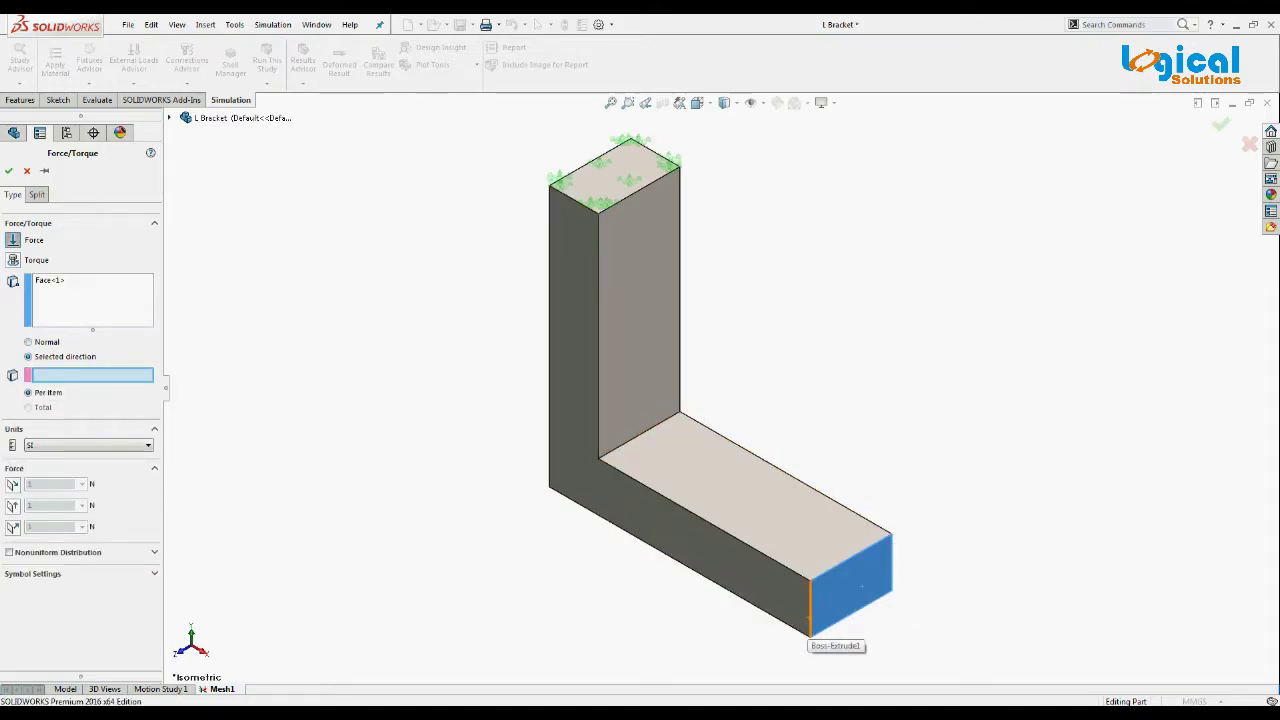
{"action": "left_click", "coordinate": [811, 626]}
{"action": "double_click", "coordinate": [40, 484]}
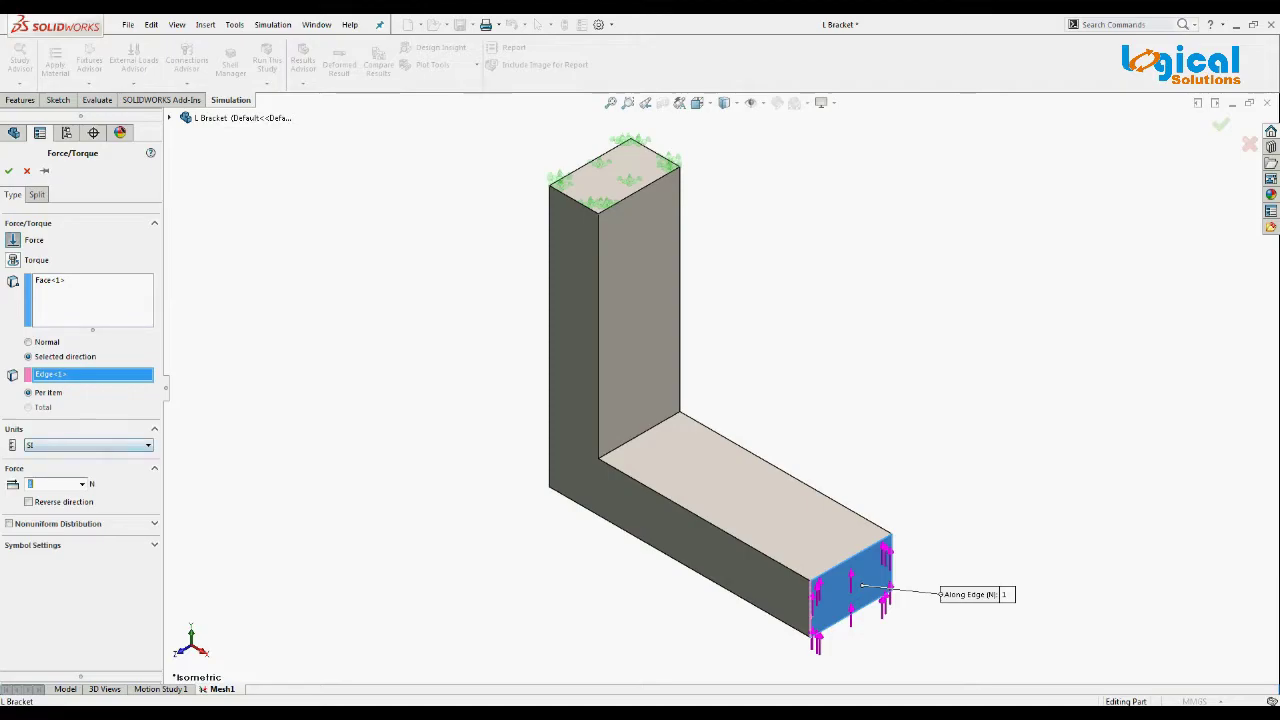
{"action": "type", "text": "900"}
{"action": "left_click", "coordinate": [8, 170]}
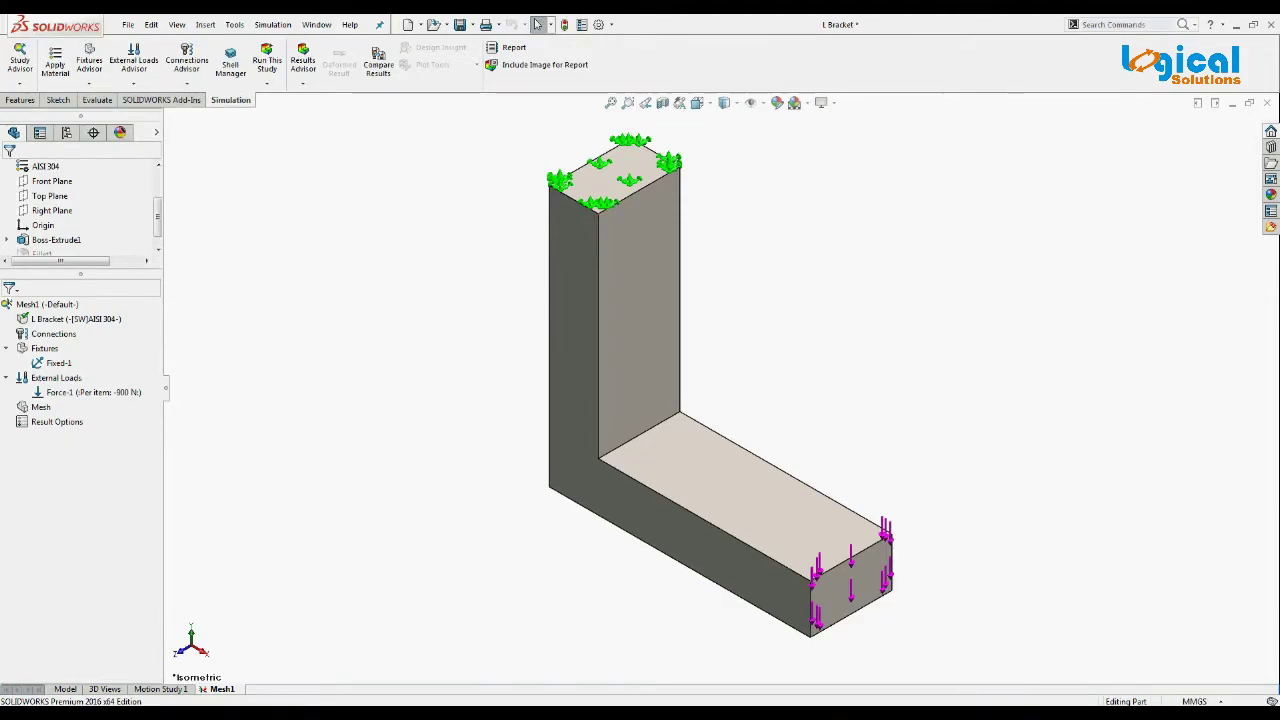
Step: Mesh the whole bracket with a curvature-based mesh at default sizes
{"action": "right_click", "coordinate": [40, 407]}
{"action": "left_click", "coordinate": [84, 461]}
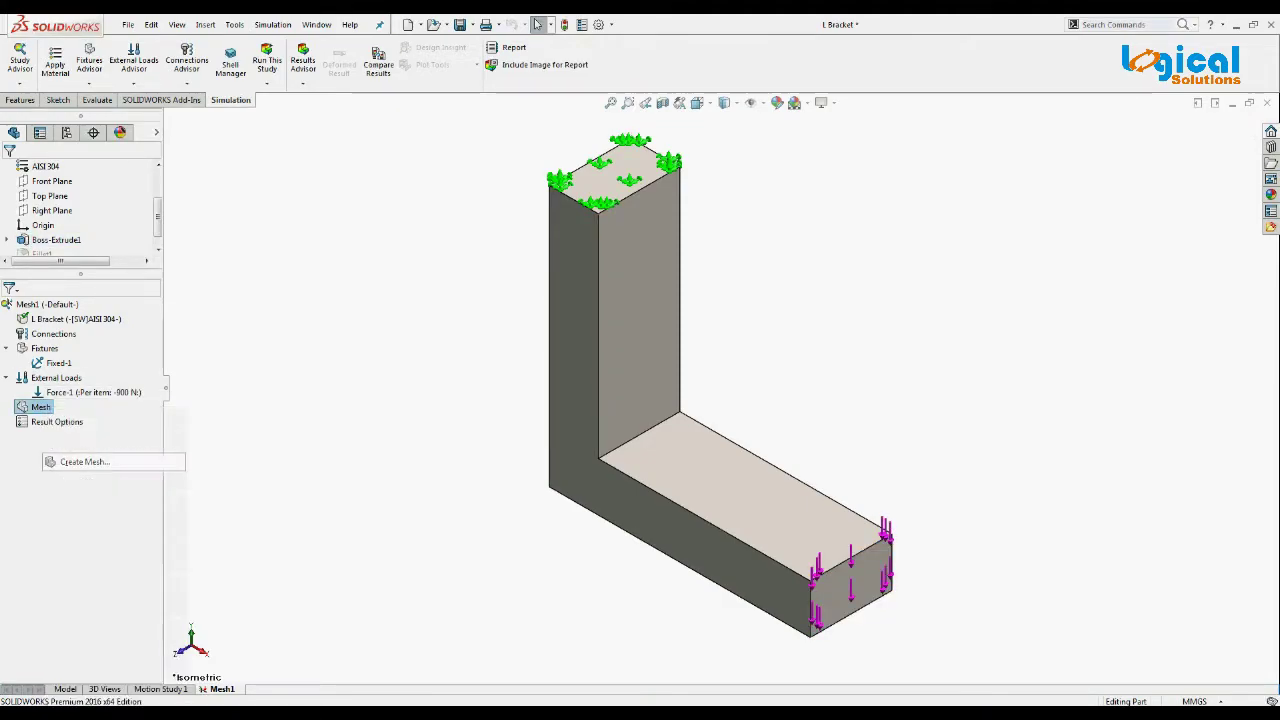
{"action": "left_click", "coordinate": [29, 302]}
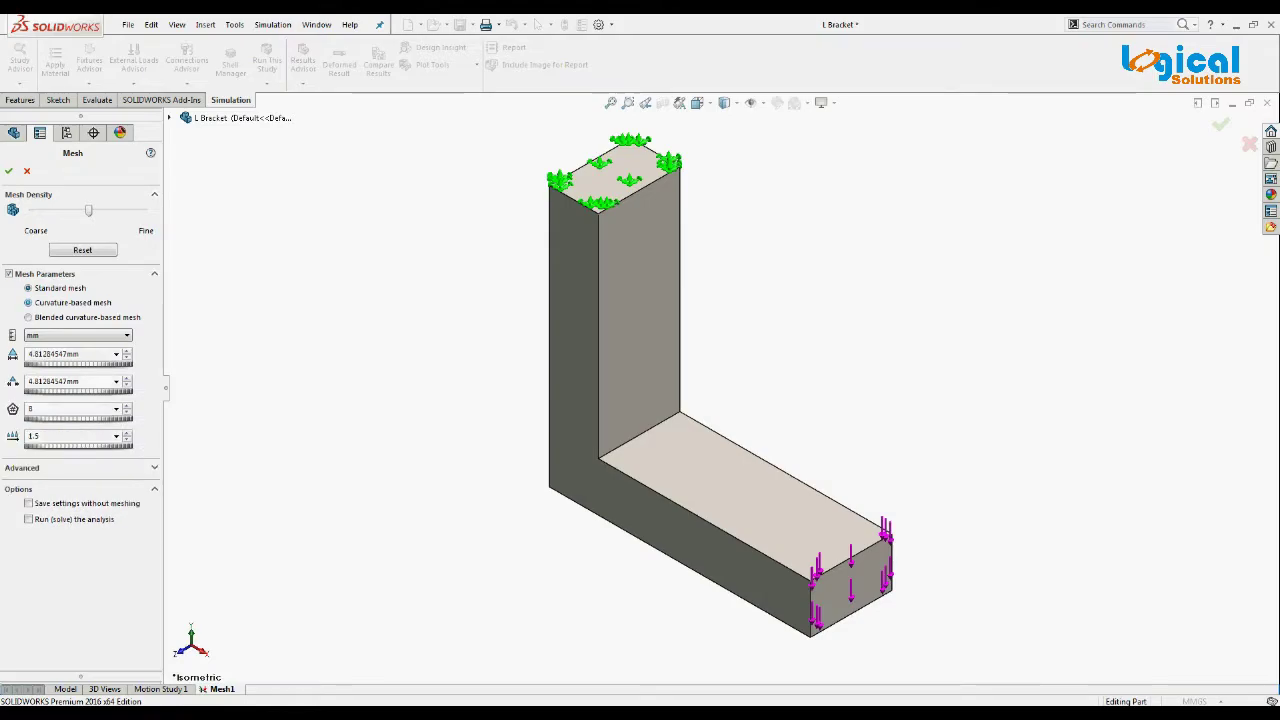
{"action": "left_click", "coordinate": [9, 172]}
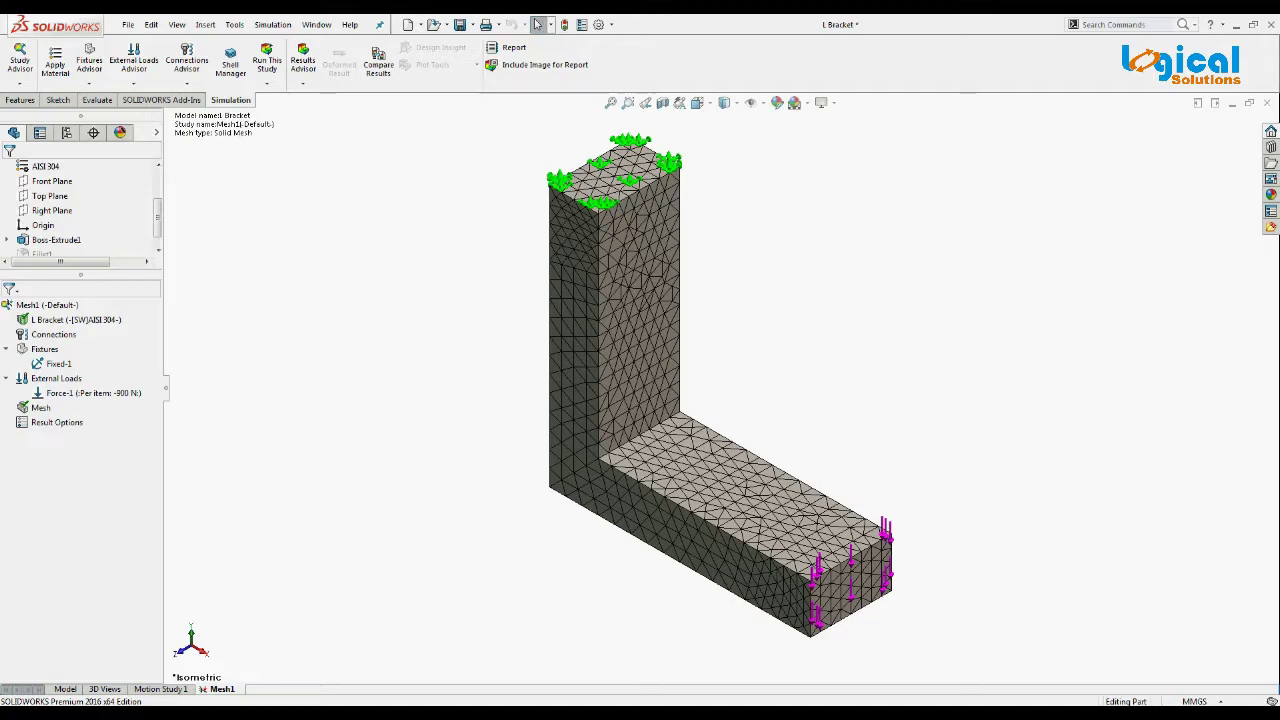
Step: Duplicate the Mesh1 study as Mesh2
{"action": "right_click", "coordinate": [210, 689]}
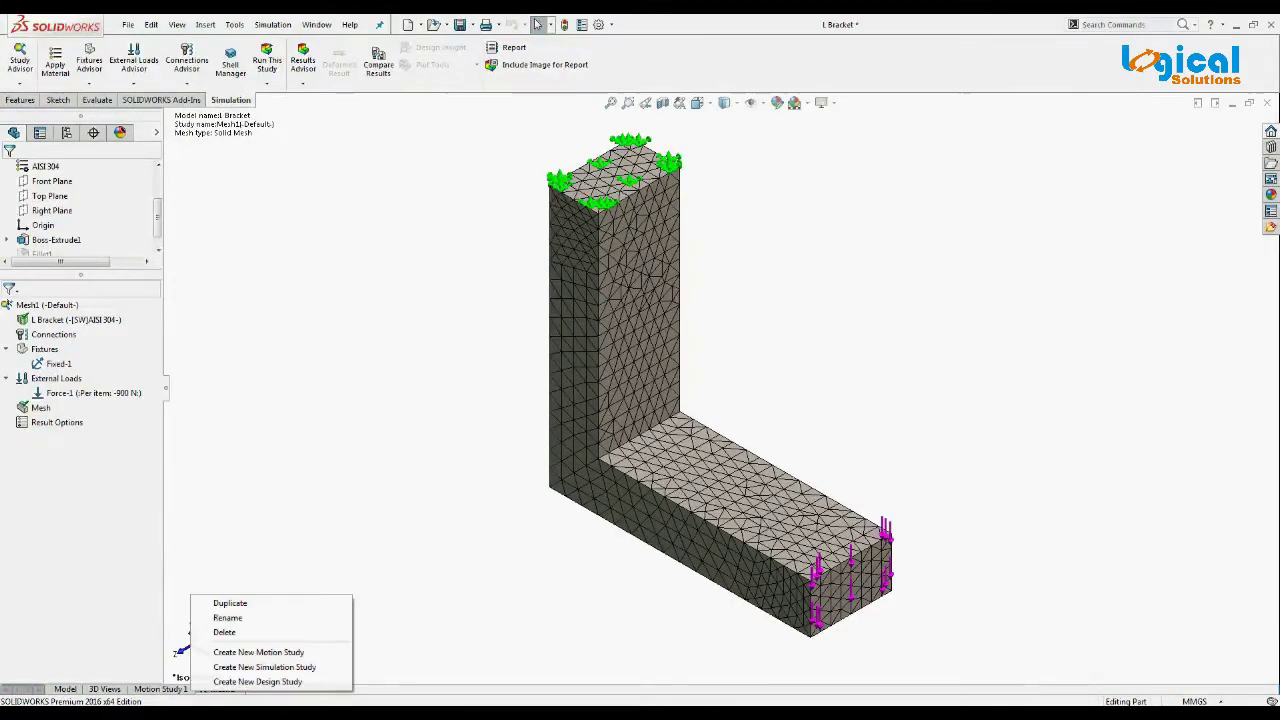
{"action": "left_click", "coordinate": [230, 603]}
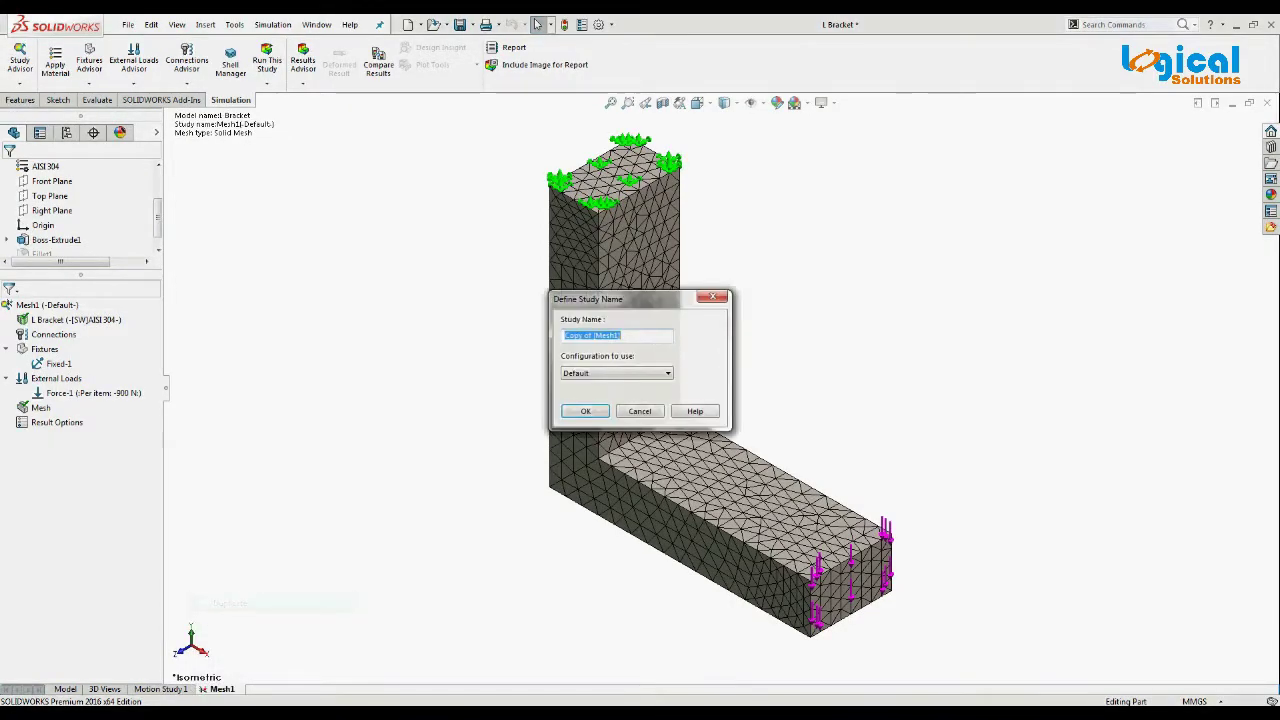
{"action": "type", "text": "Mesh2"}
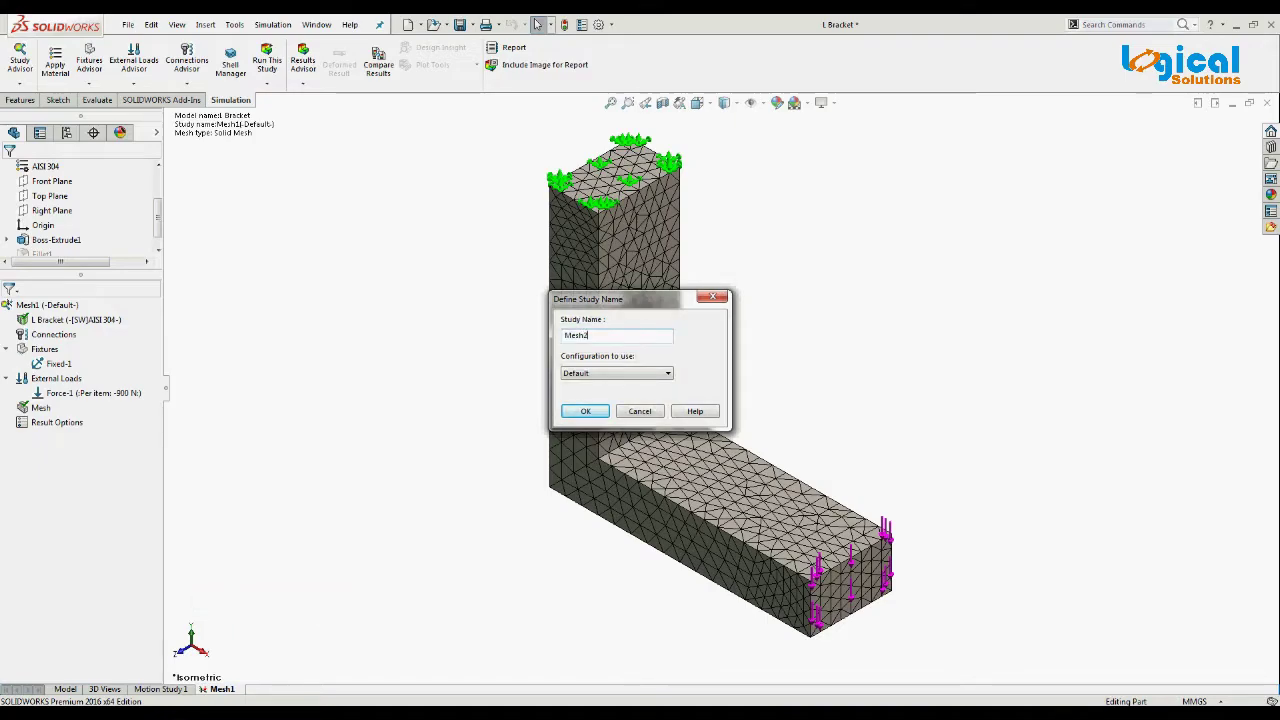
{"action": "key", "text": "Return"}
Step: Add a 2.40642273 mm mesh control on the inner corner edge
{"action": "right_click", "coordinate": [40, 416]}
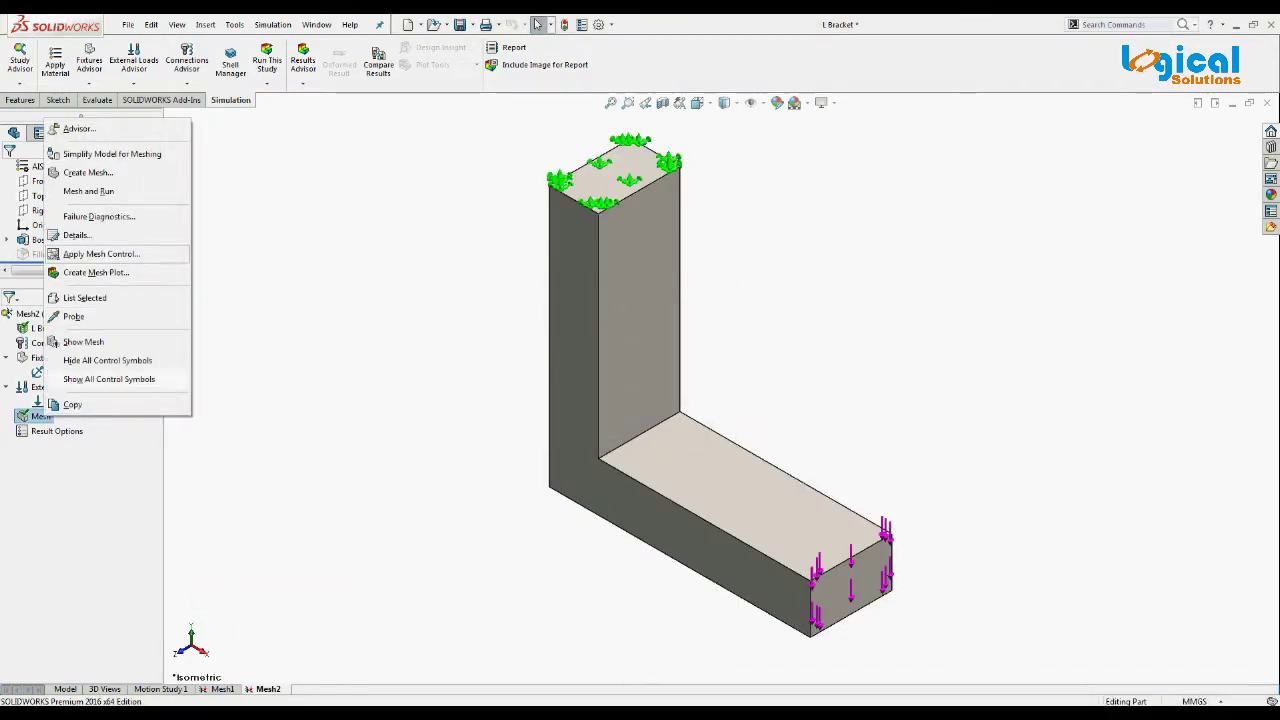
{"action": "left_click", "coordinate": [100, 254]}
{"action": "left_click", "coordinate": [645, 431]}
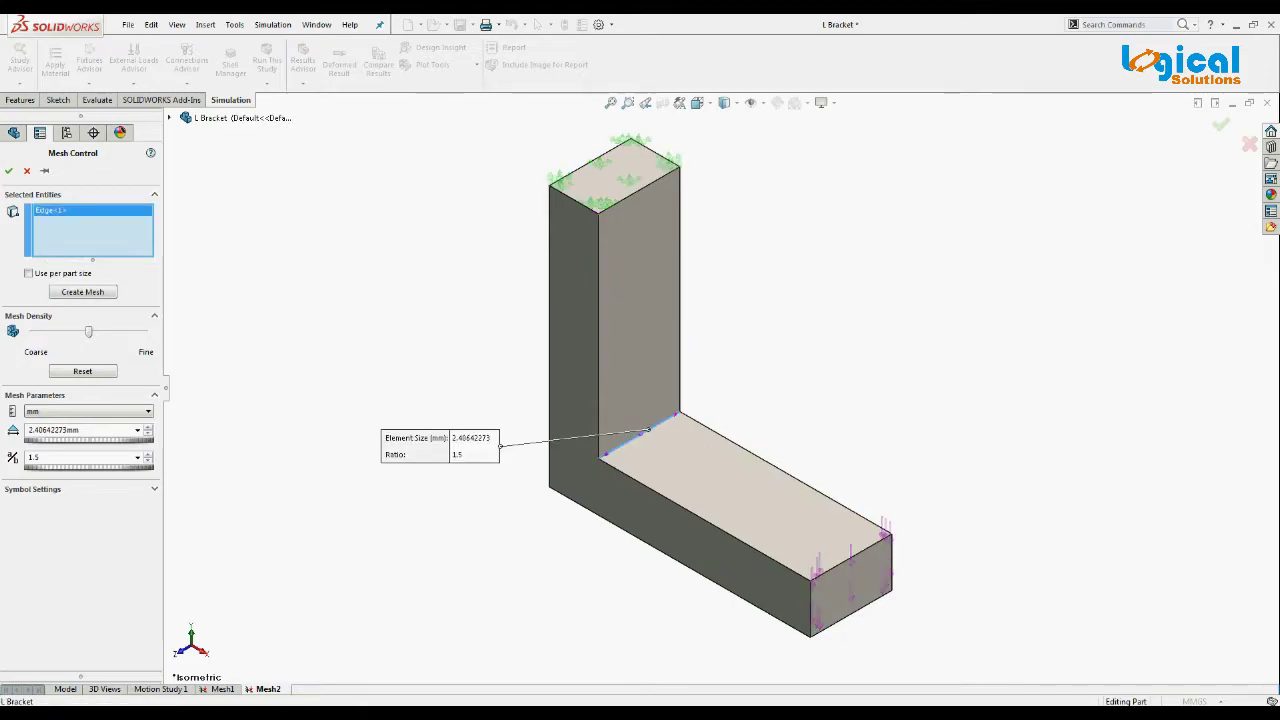
{"action": "left_click", "coordinate": [9, 171]}
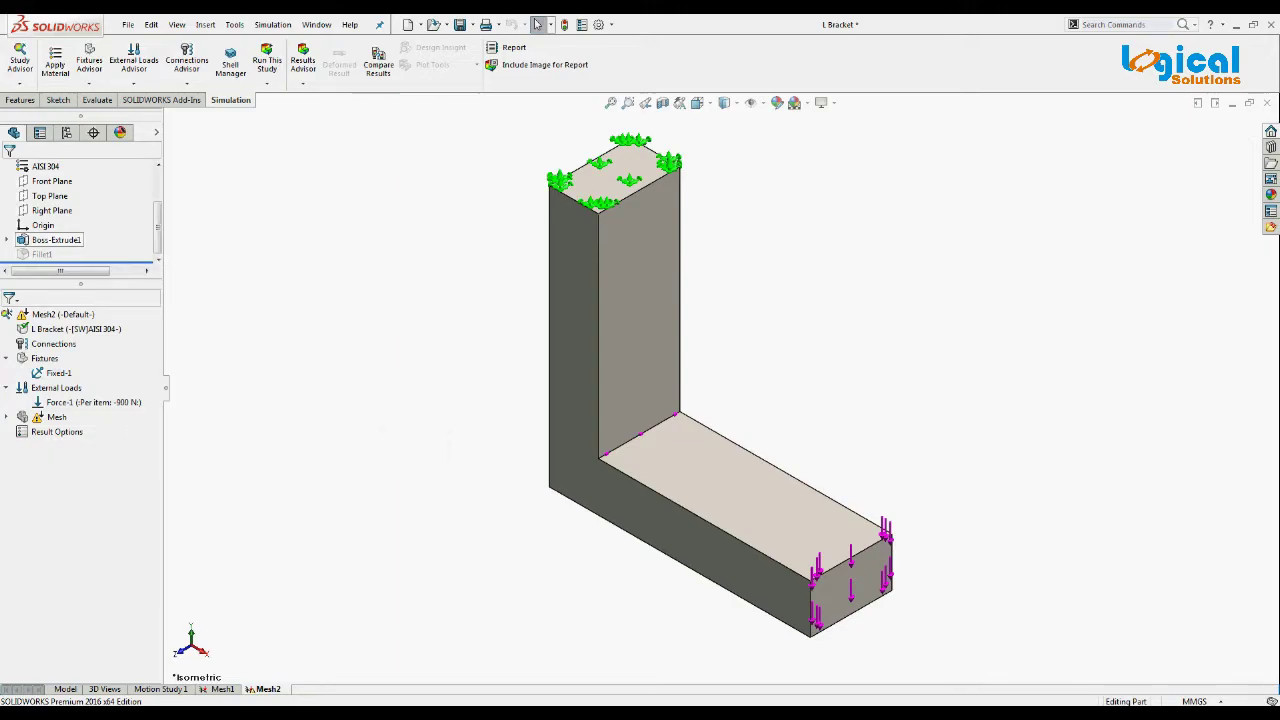
Step: Recreate the Mesh2 mesh with the detailed mesh parameters shown
{"action": "right_click", "coordinate": [56, 417]}
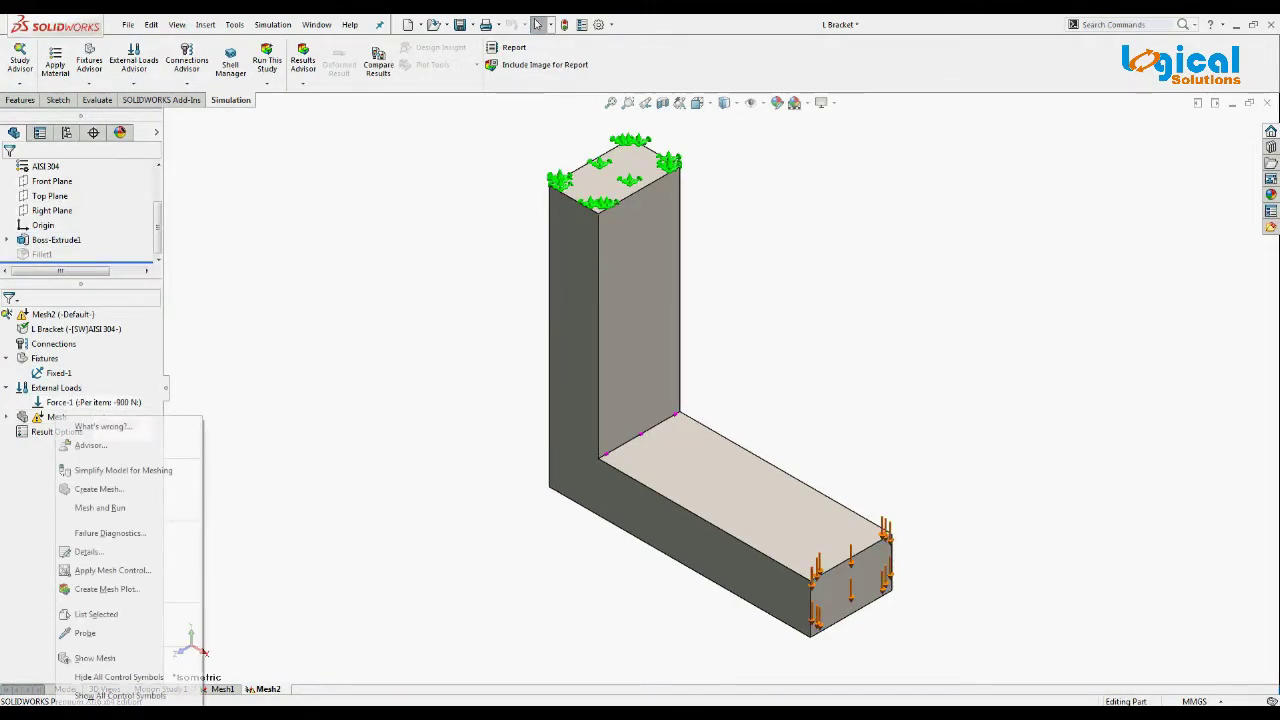
{"action": "left_click", "coordinate": [98, 489]}
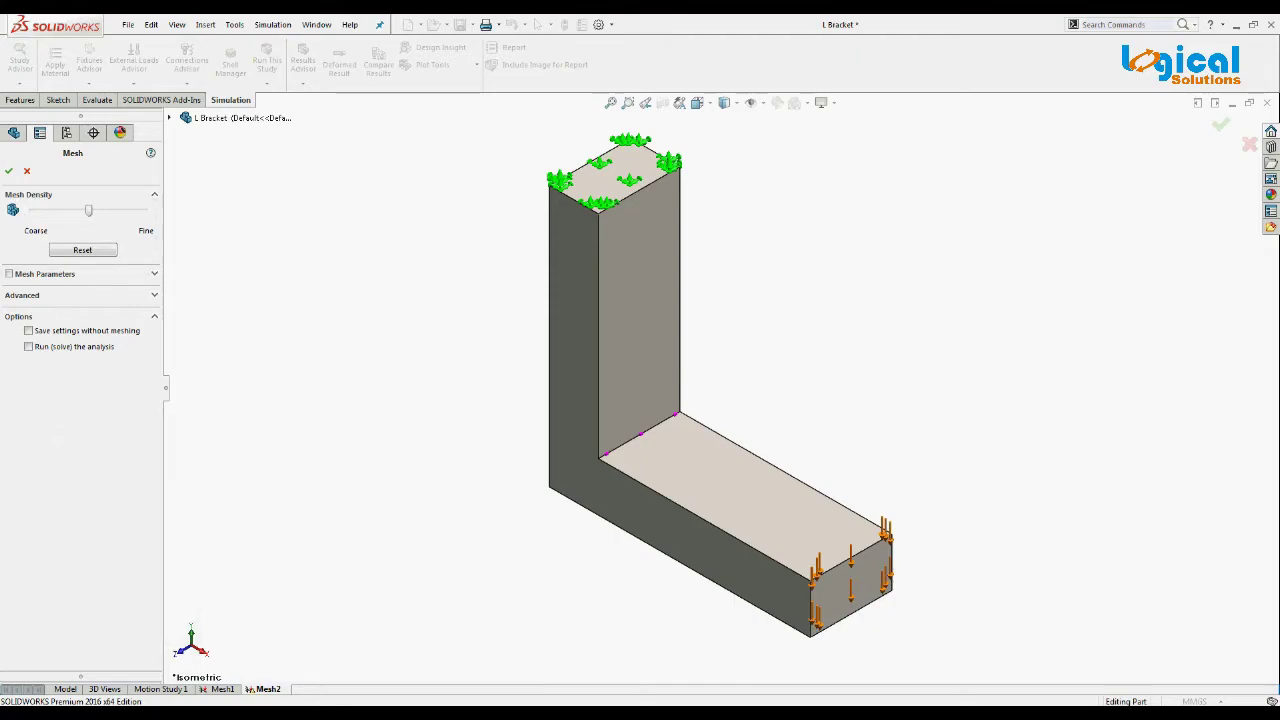
{"action": "left_click", "coordinate": [9, 273]}
{"action": "left_click", "coordinate": [9, 171]}
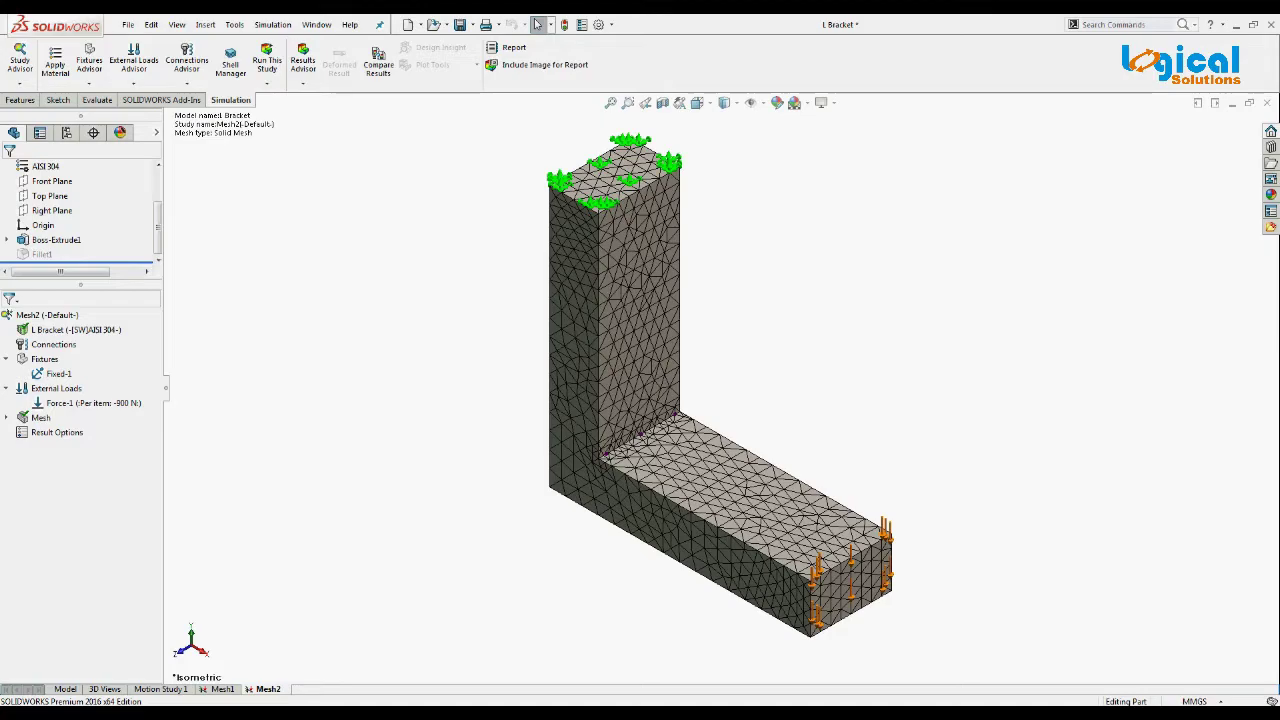
Step: Duplicate the Mesh2 study as Mesh3
{"action": "right_click", "coordinate": [233, 689]}
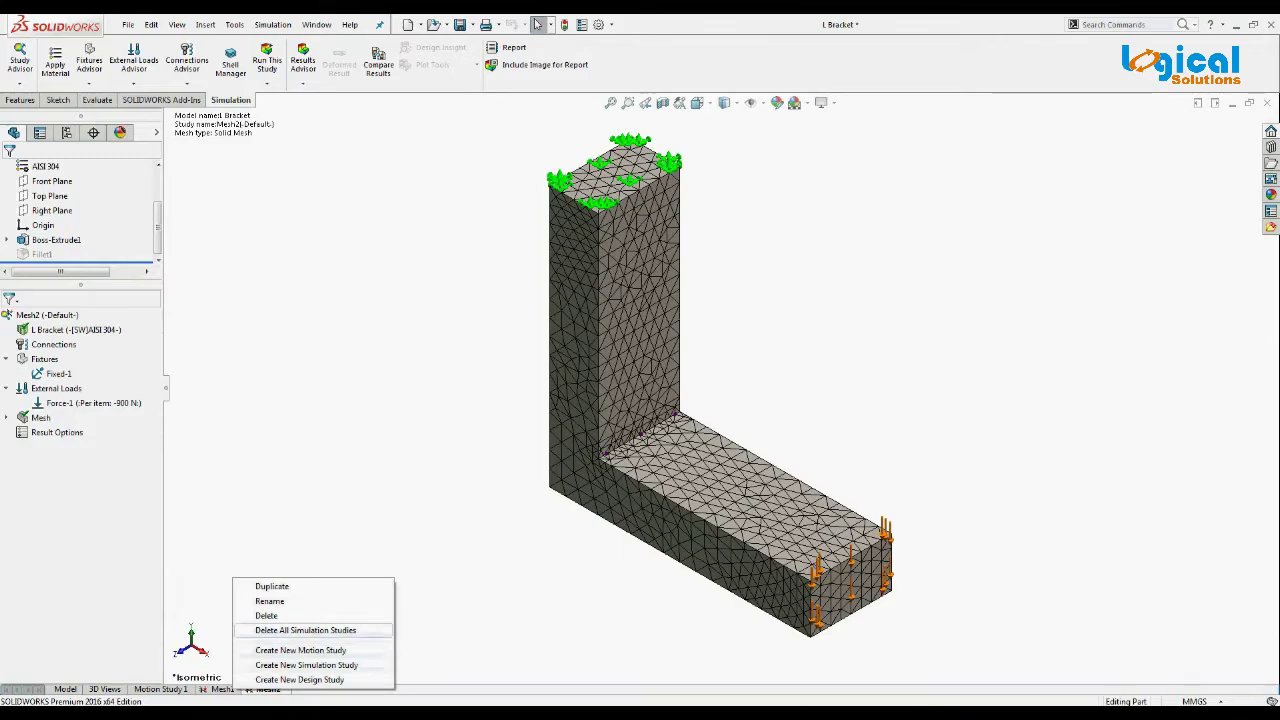
{"action": "left_click", "coordinate": [272, 586]}
{"action": "type", "text": "Mesh3"}
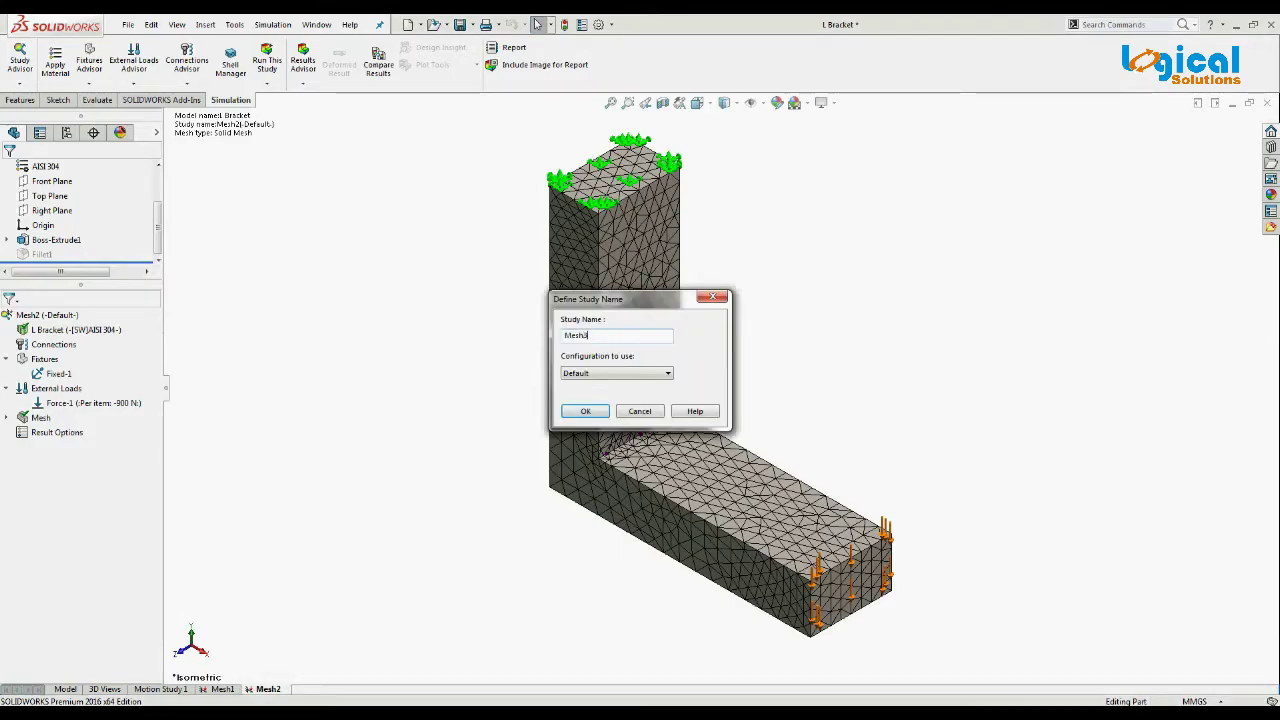
{"action": "key", "text": "Return"}
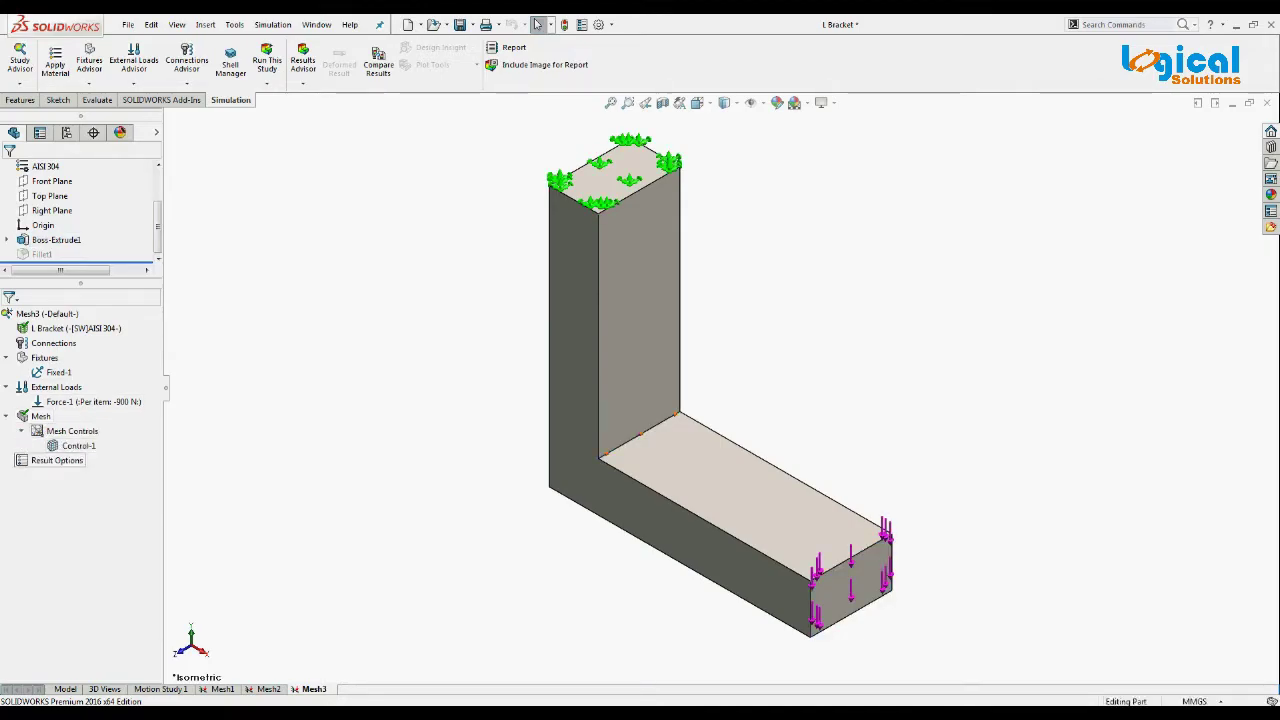
Step: Change the Control-1 mesh control element size to 0.5 mm
{"action": "right_click", "coordinate": [88, 458]}
{"action": "right_click", "coordinate": [74, 446]}
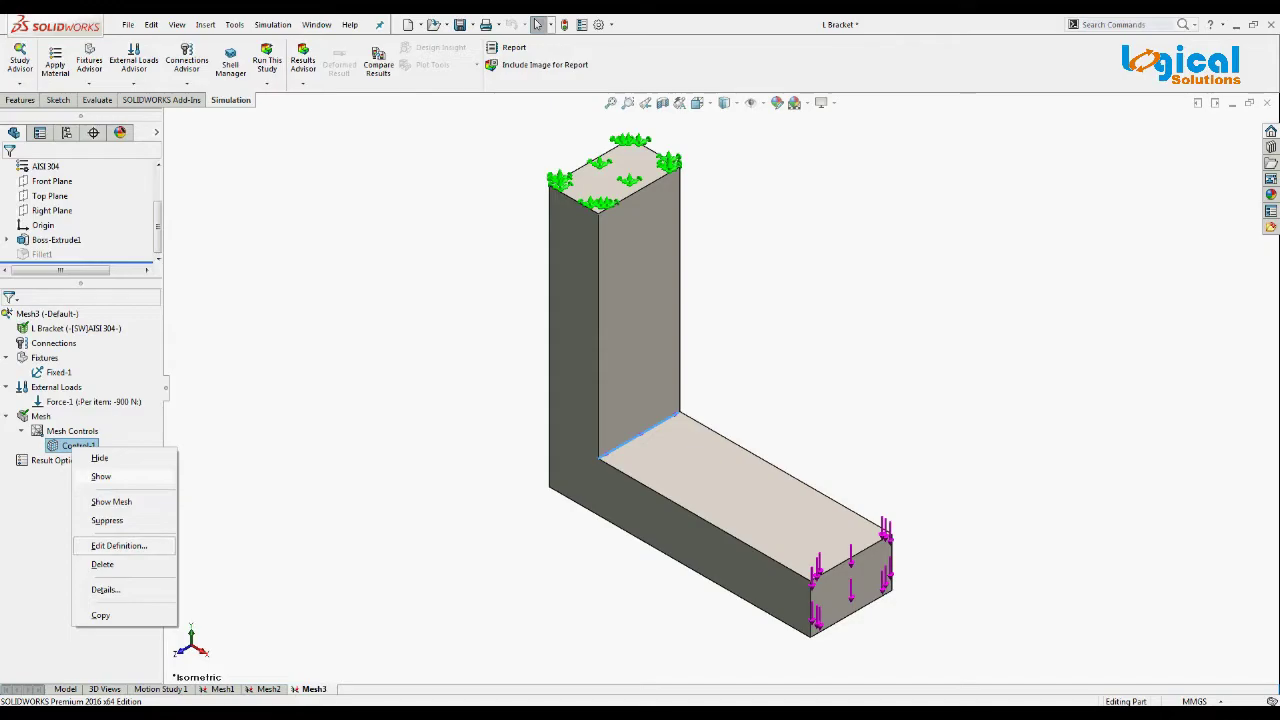
{"action": "left_click", "coordinate": [119, 545]}
{"action": "double_click", "coordinate": [80, 430]}
{"action": "type", "text": "0."}
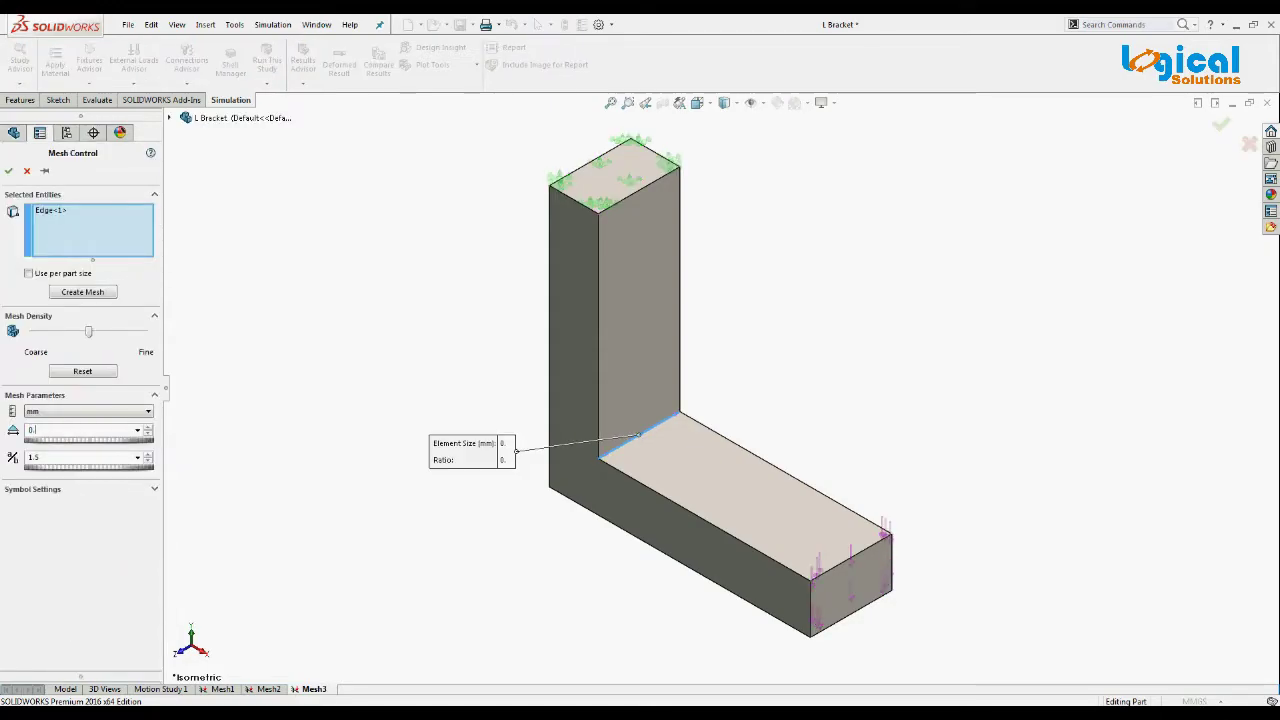
{"action": "type", "text": "5"}
{"action": "key", "text": "Return"}
{"action": "left_click", "coordinate": [8, 171]}
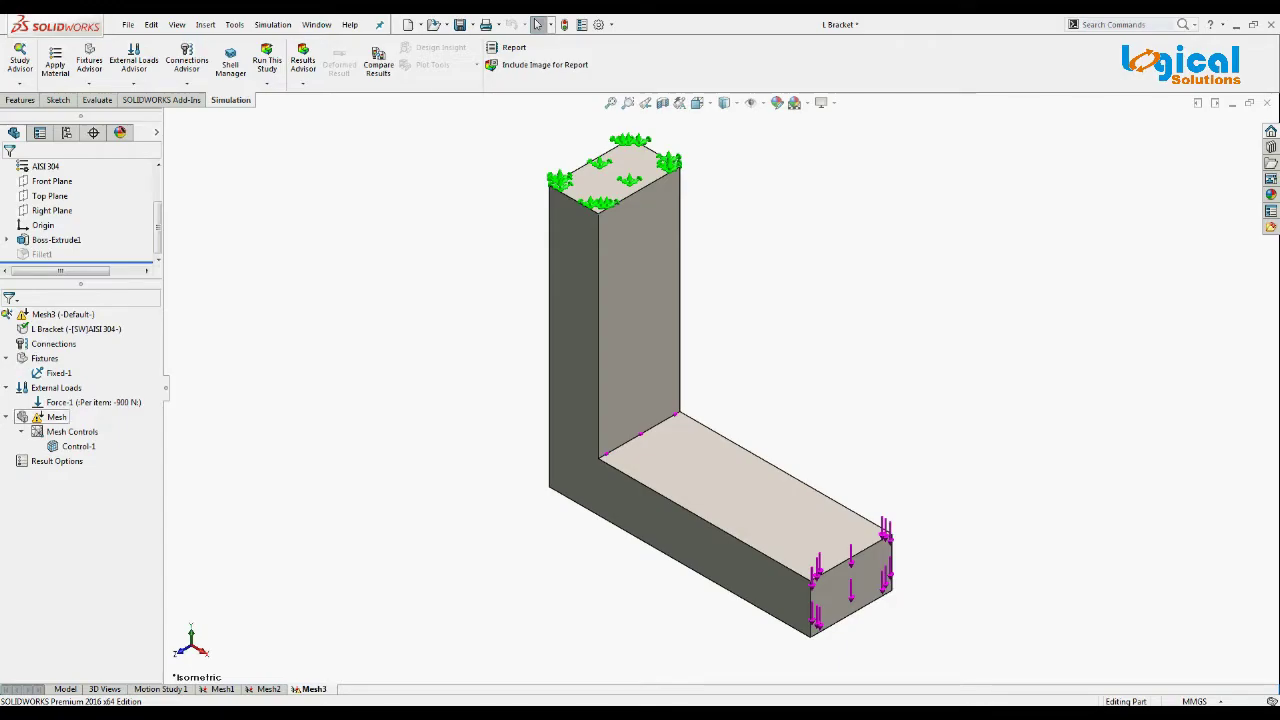
Step: Regenerate the Mesh3 mesh with the detailed mesh parameters
{"action": "right_click", "coordinate": [50, 417]}
{"action": "left_click", "coordinate": [62, 129]}
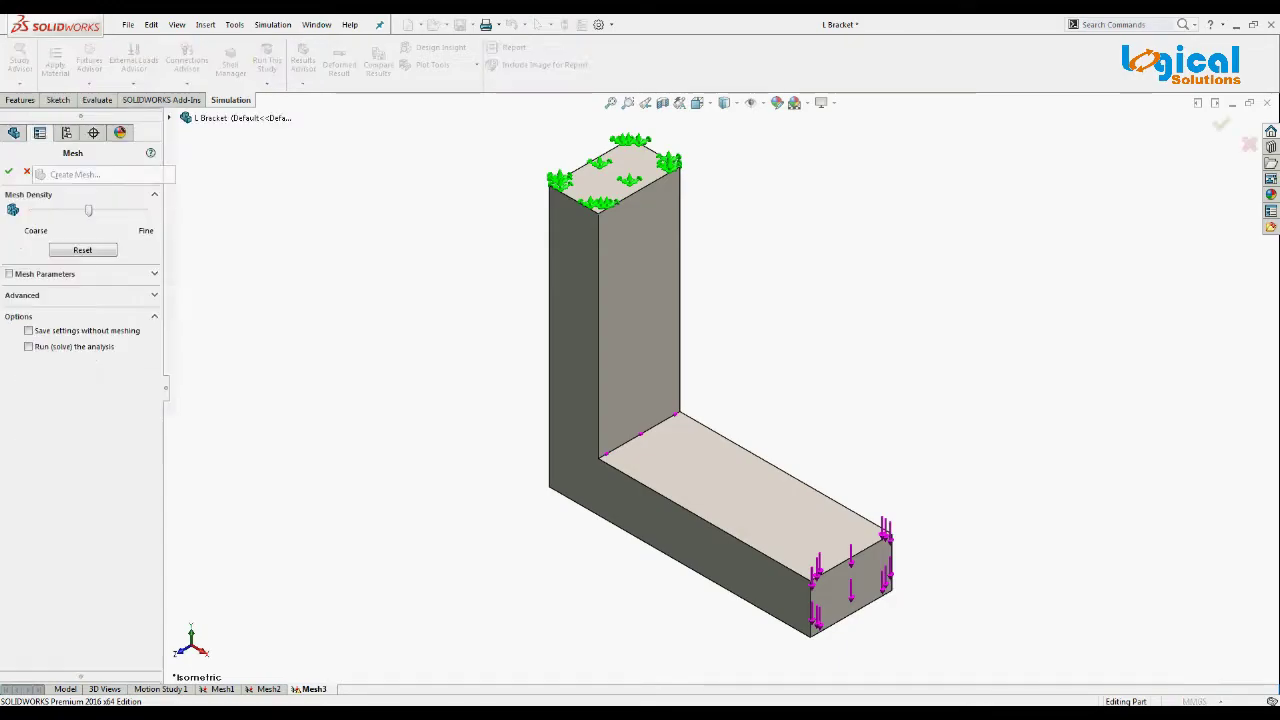
{"action": "left_click", "coordinate": [9, 274]}
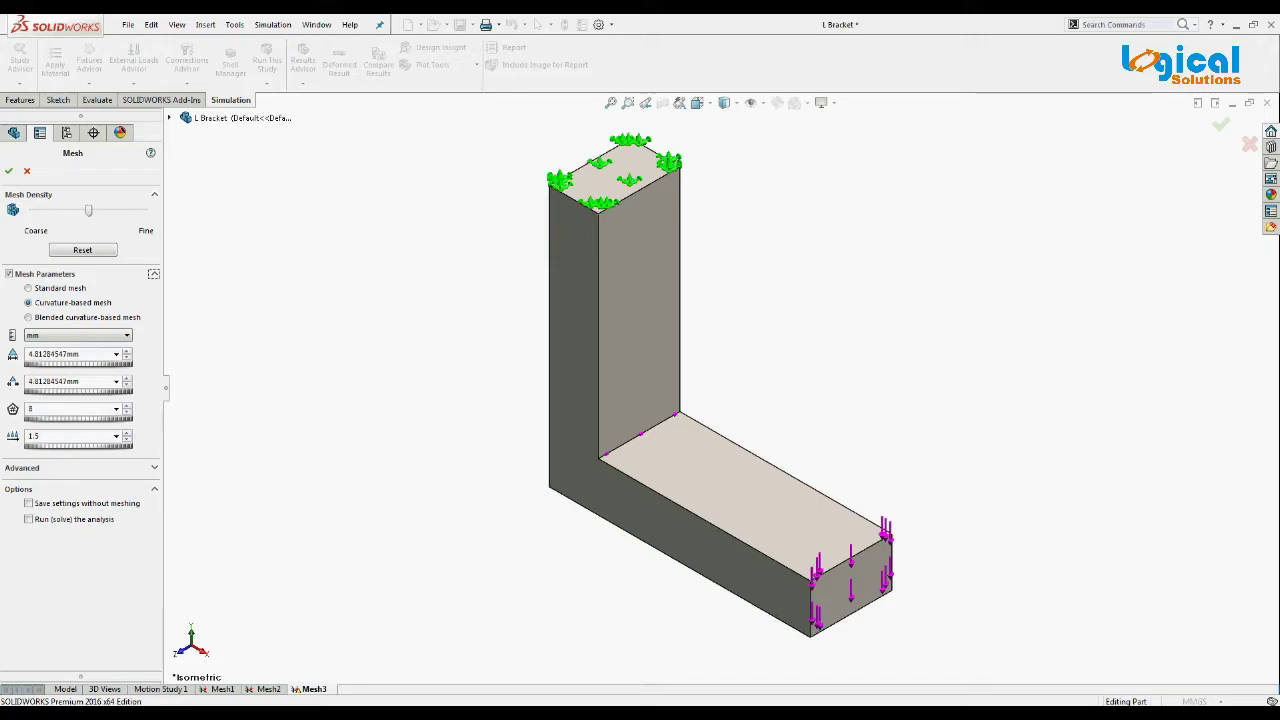
{"action": "left_click", "coordinate": [9, 171]}
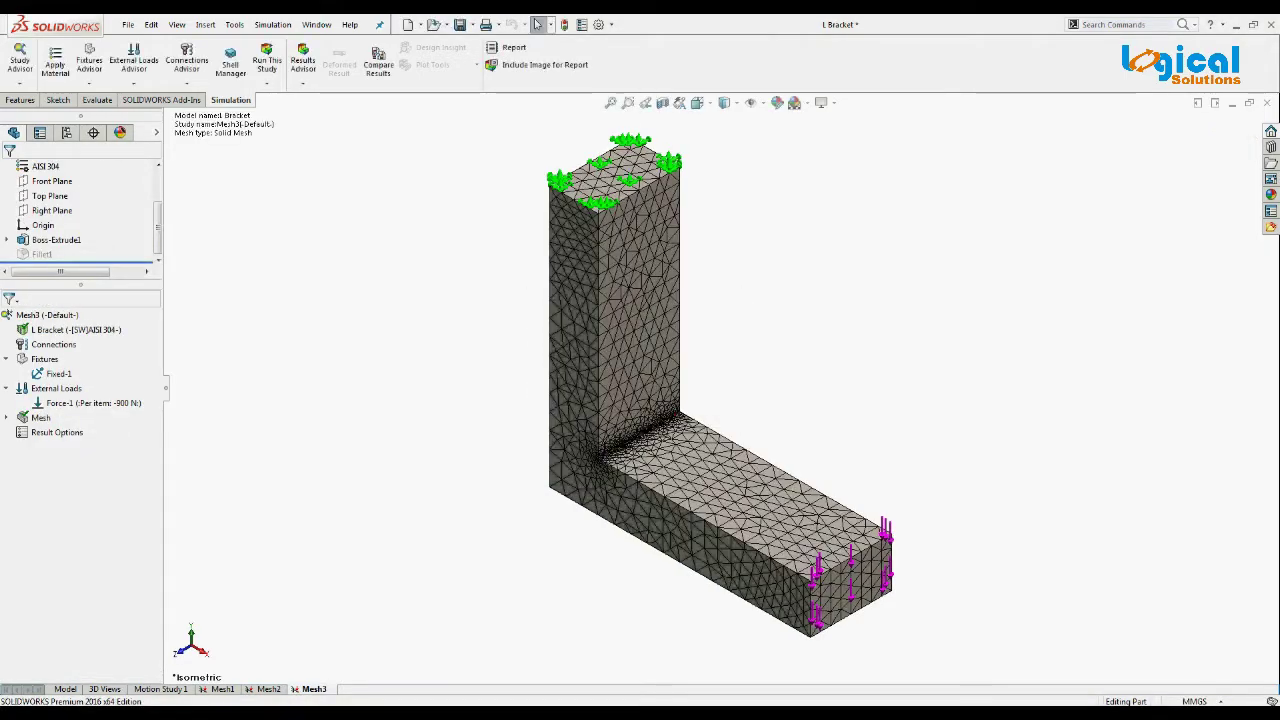
{"action": "scroll", "coordinate": [638, 459], "scroll_direction": "down", "scroll_amount": 6}
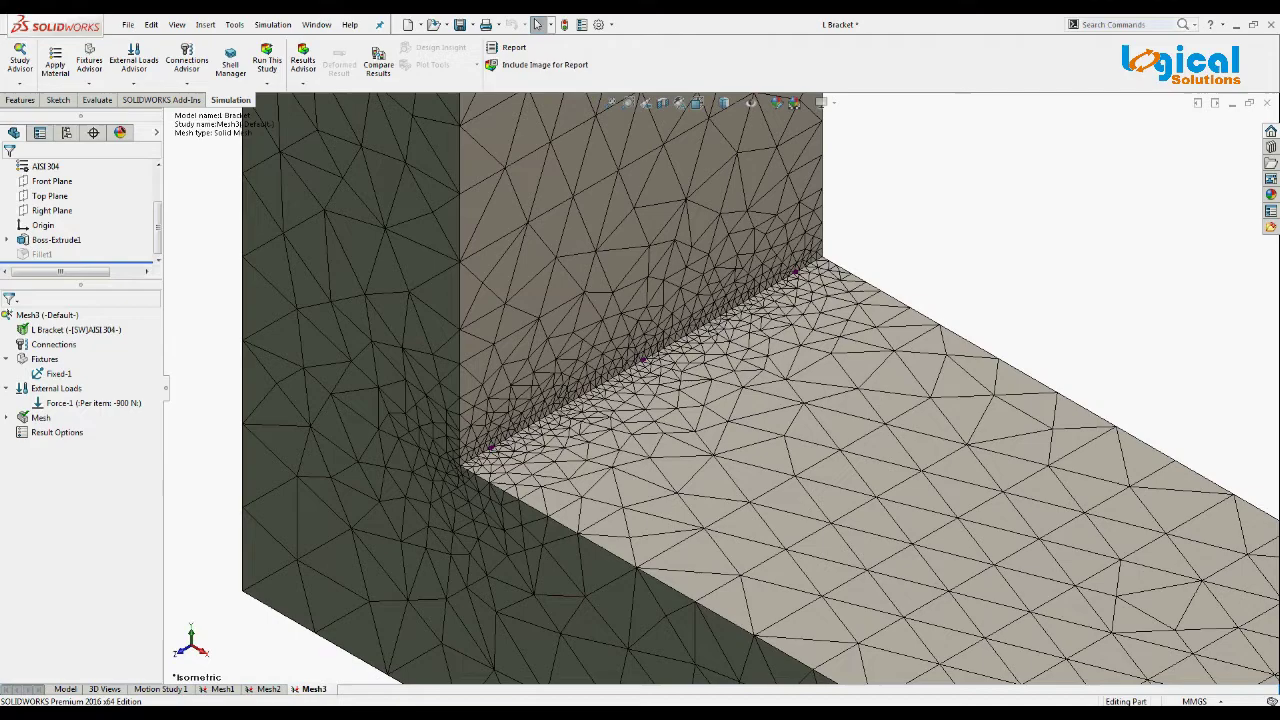
Step: Run all three studies and view Mesh1's von Mises stress, peaking at 61 MPa
{"action": "key", "text": "f"}
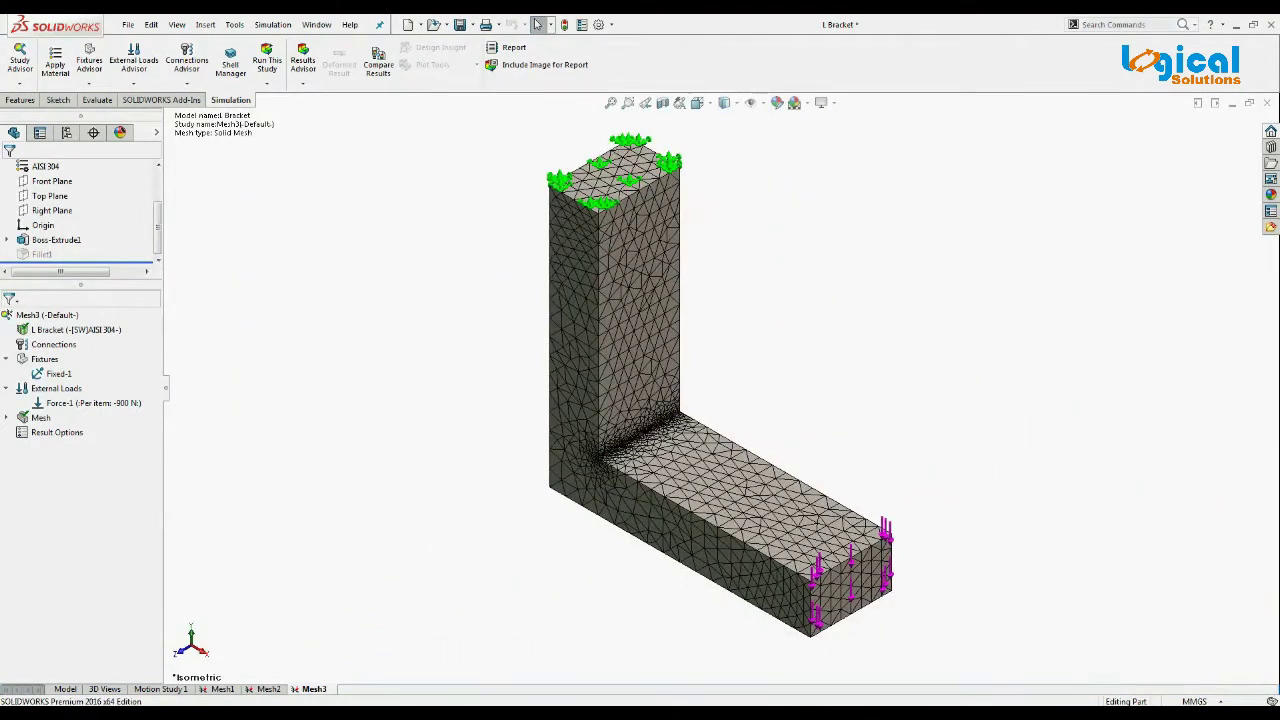
{"action": "left_click", "coordinate": [266, 83]}
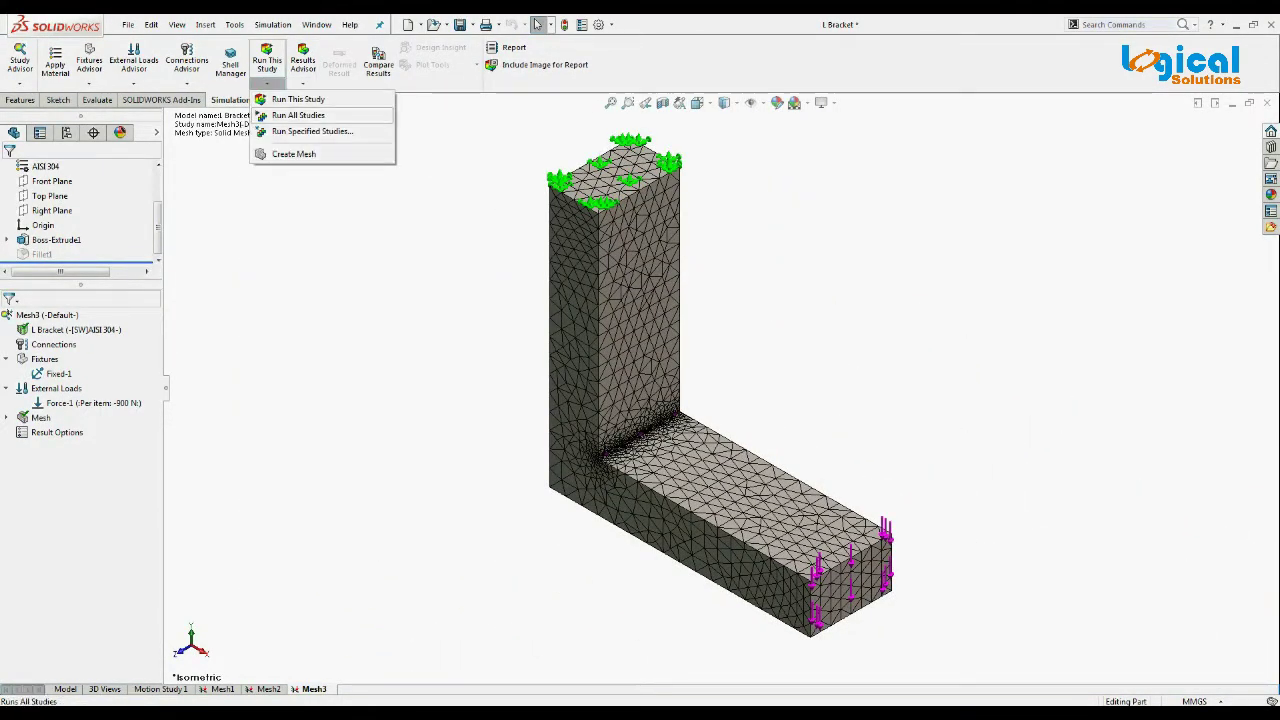
{"action": "left_click", "coordinate": [298, 115]}
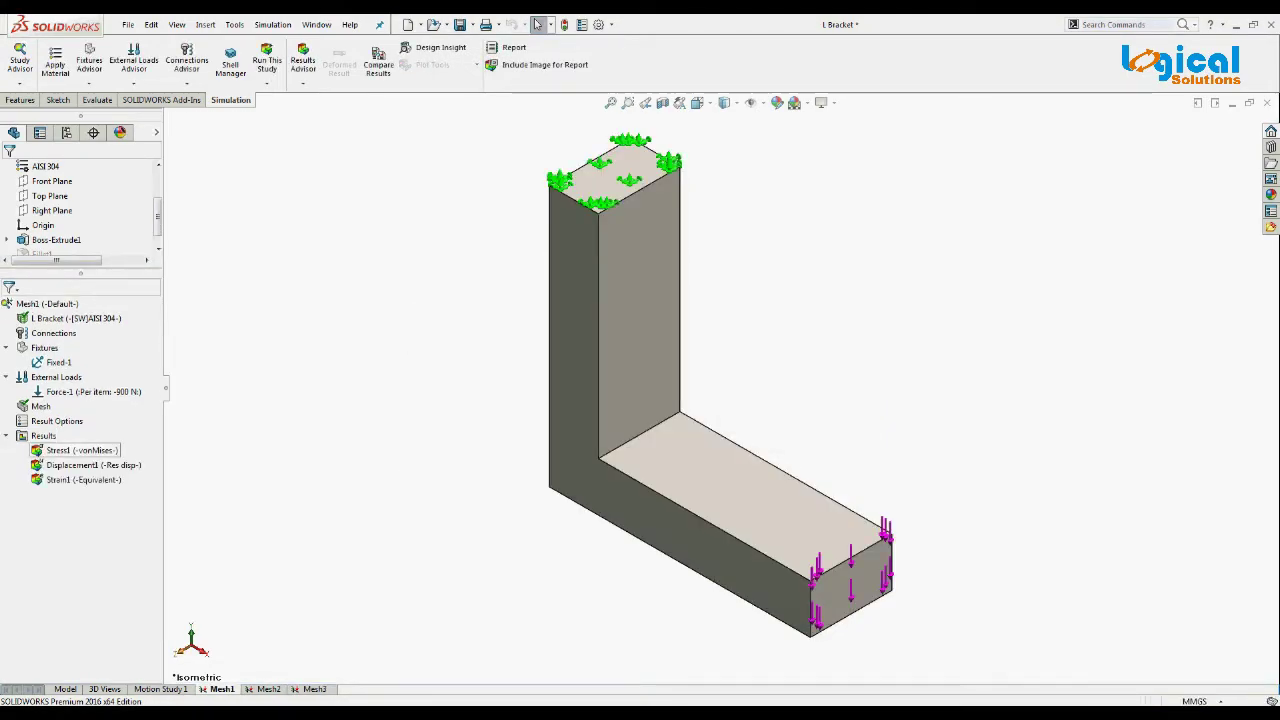
{"action": "scroll", "coordinate": [638, 433], "scroll_direction": "down", "scroll_amount": 5}
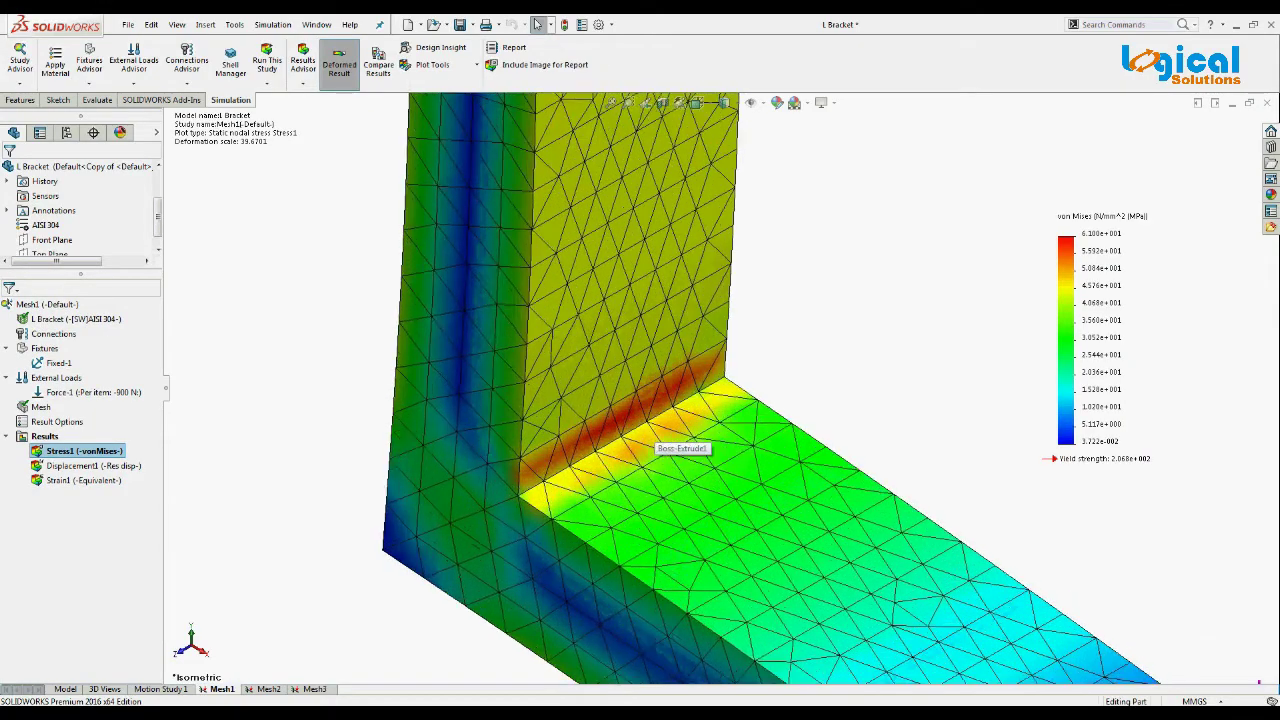
Step: Inspect Mesh2's von Mises stress at the inner corner, about 80 MPa, then switch to Mesh3
{"action": "key", "text": "f"}
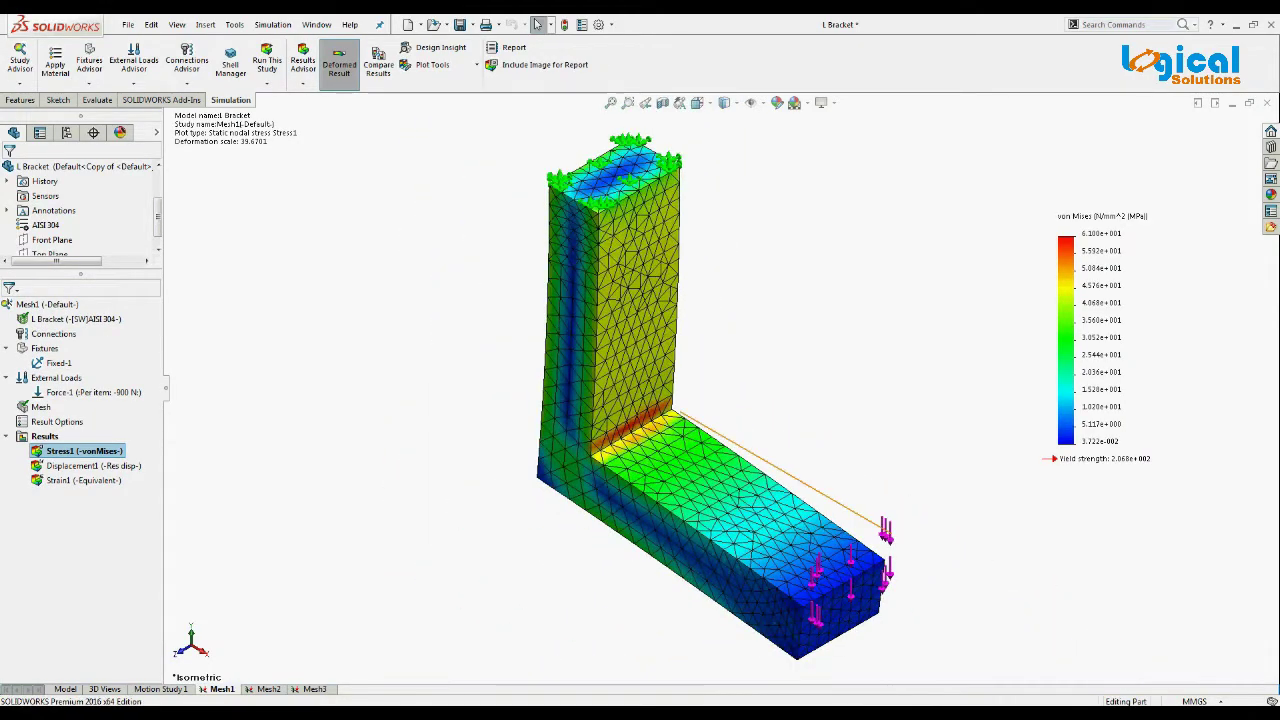
{"action": "left_click", "coordinate": [268, 689]}
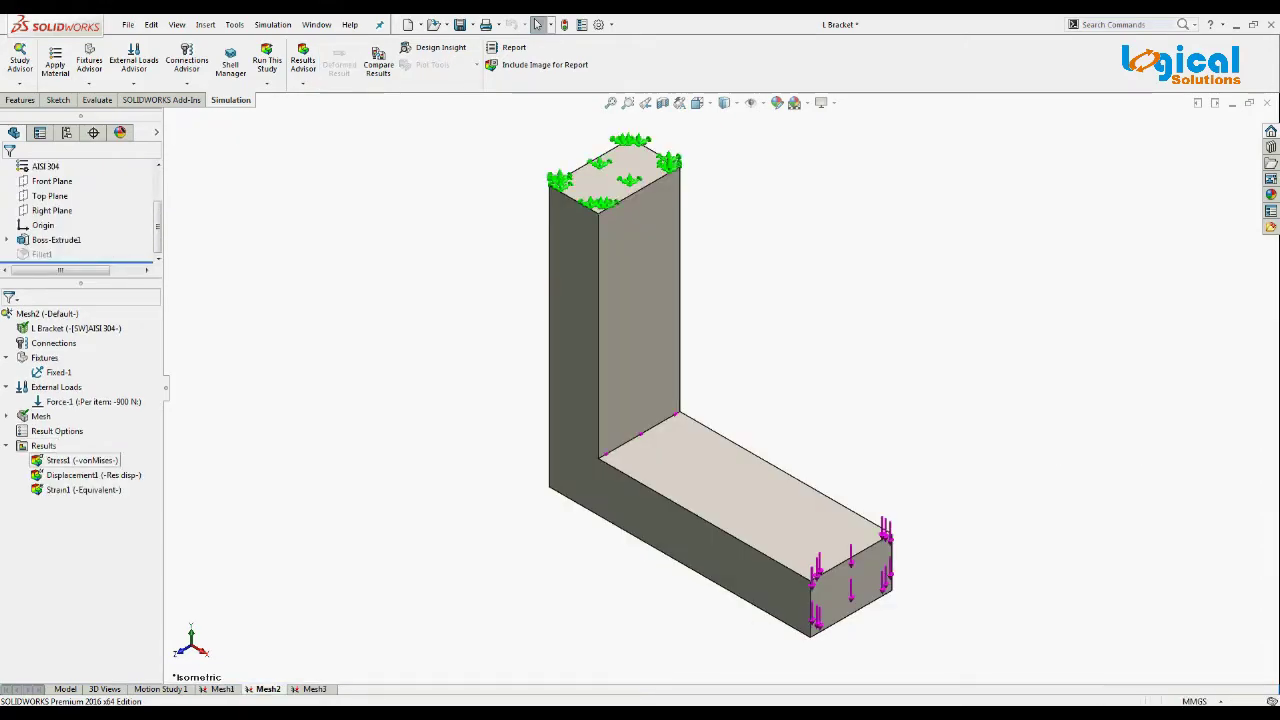
{"action": "scroll", "coordinate": [640, 438], "scroll_direction": "down", "scroll_amount": 5}
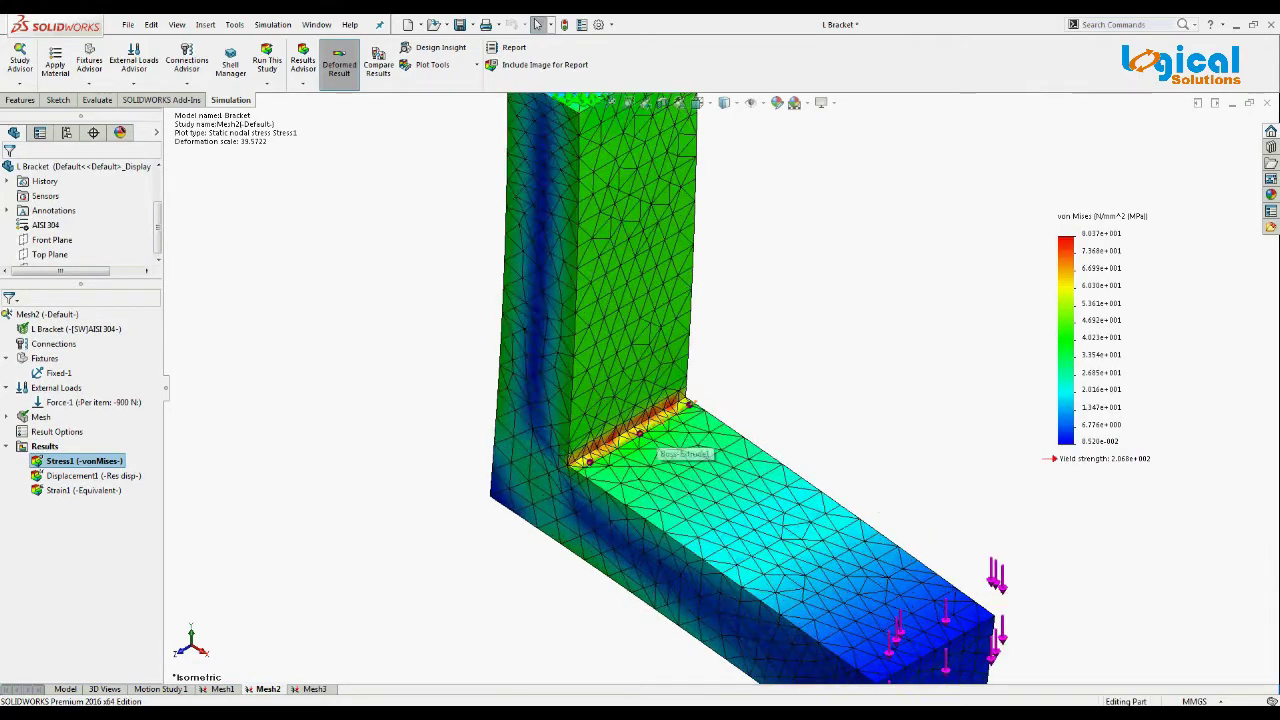
{"action": "scroll", "coordinate": [847, 340], "scroll_direction": "down", "scroll_amount": 2}
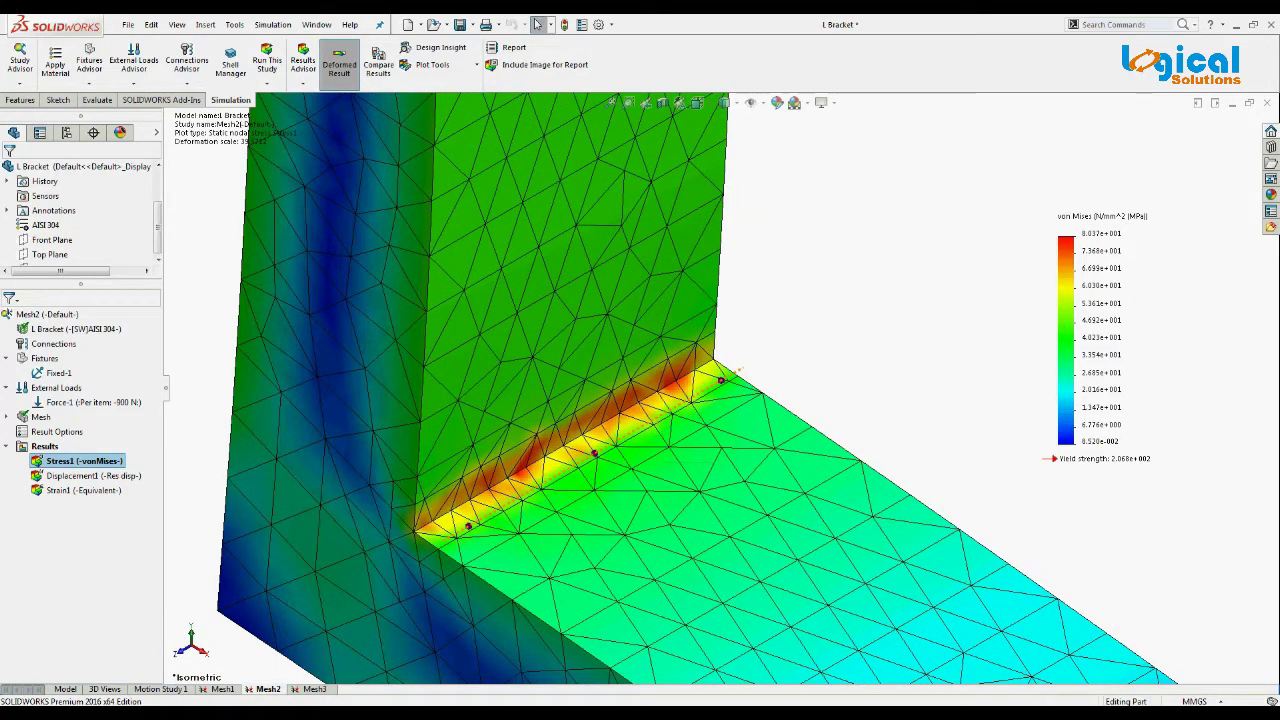
{"action": "key", "text": "f"}
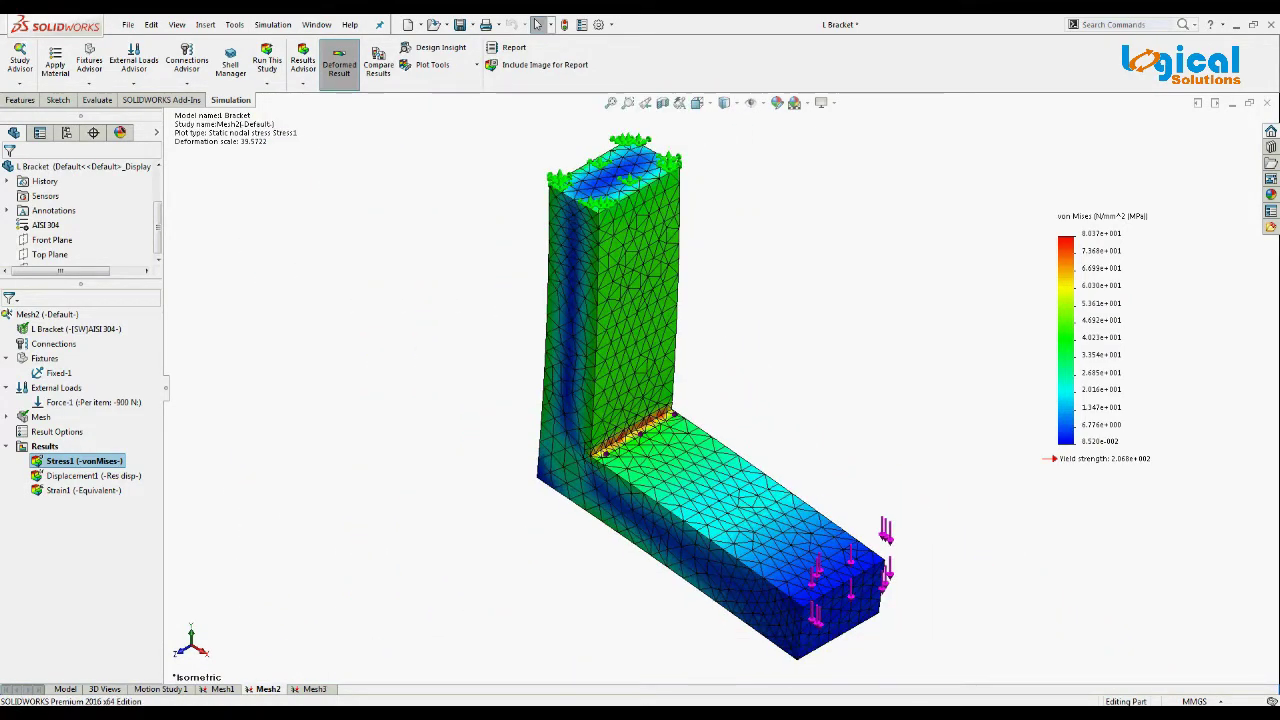
{"action": "left_click", "coordinate": [314, 689]}
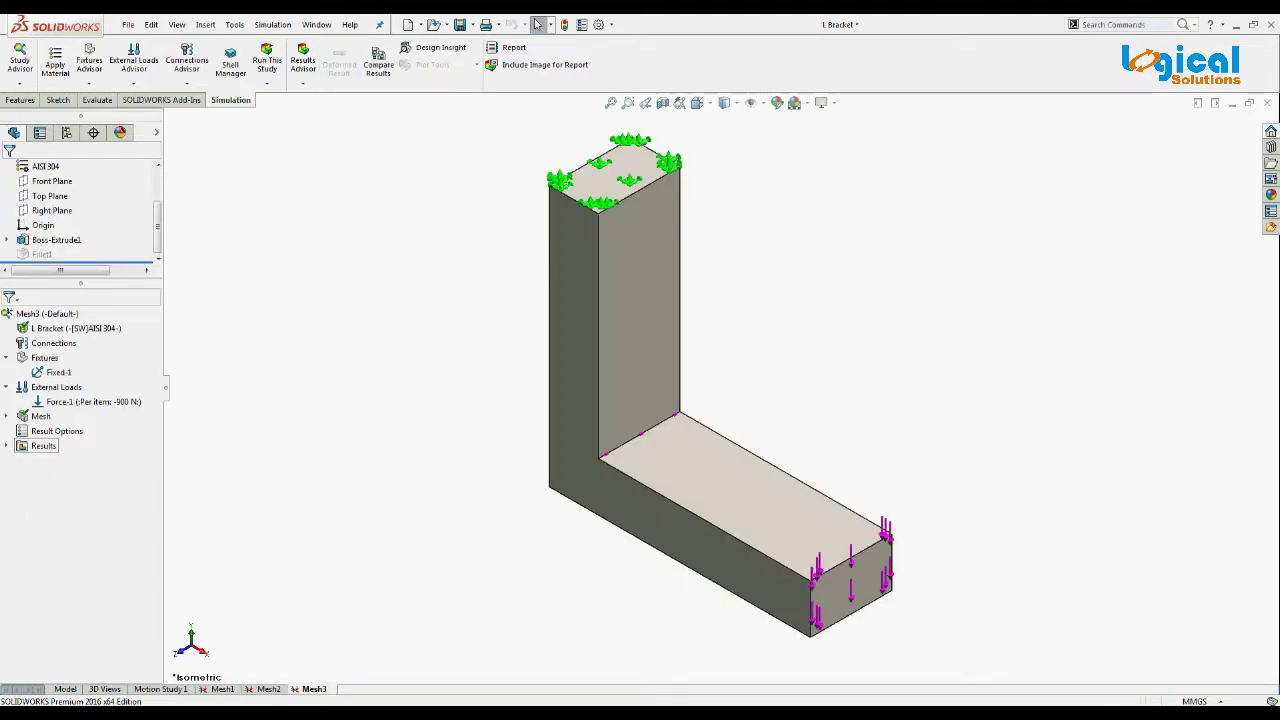
Step: Open Mesh3's Stress1 plot and zoom into the inner corner peaking near 188 MPa
{"action": "left_click", "coordinate": [6, 445]}
{"action": "left_click", "coordinate": [82, 460]}
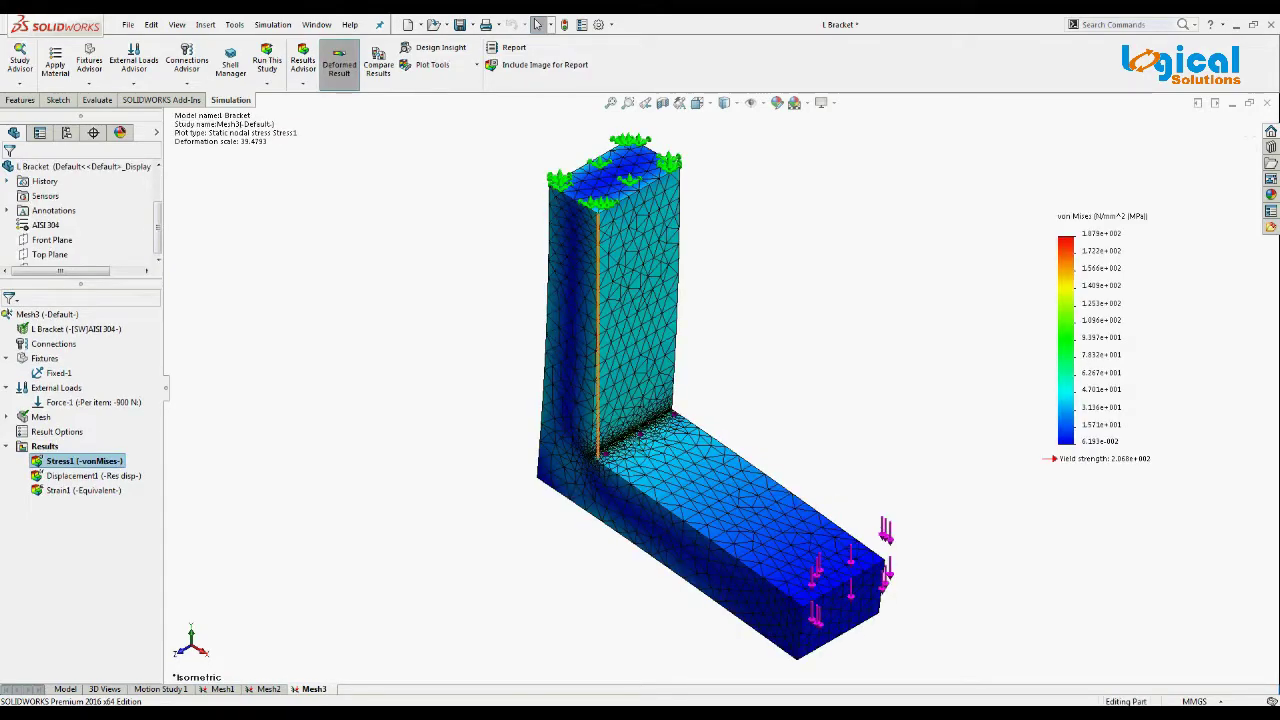
{"action": "scroll", "coordinate": [640, 444], "scroll_direction": "up", "scroll_amount": 5}
{"action": "scroll", "coordinate": [683, 415], "scroll_direction": "up", "scroll_amount": 2}
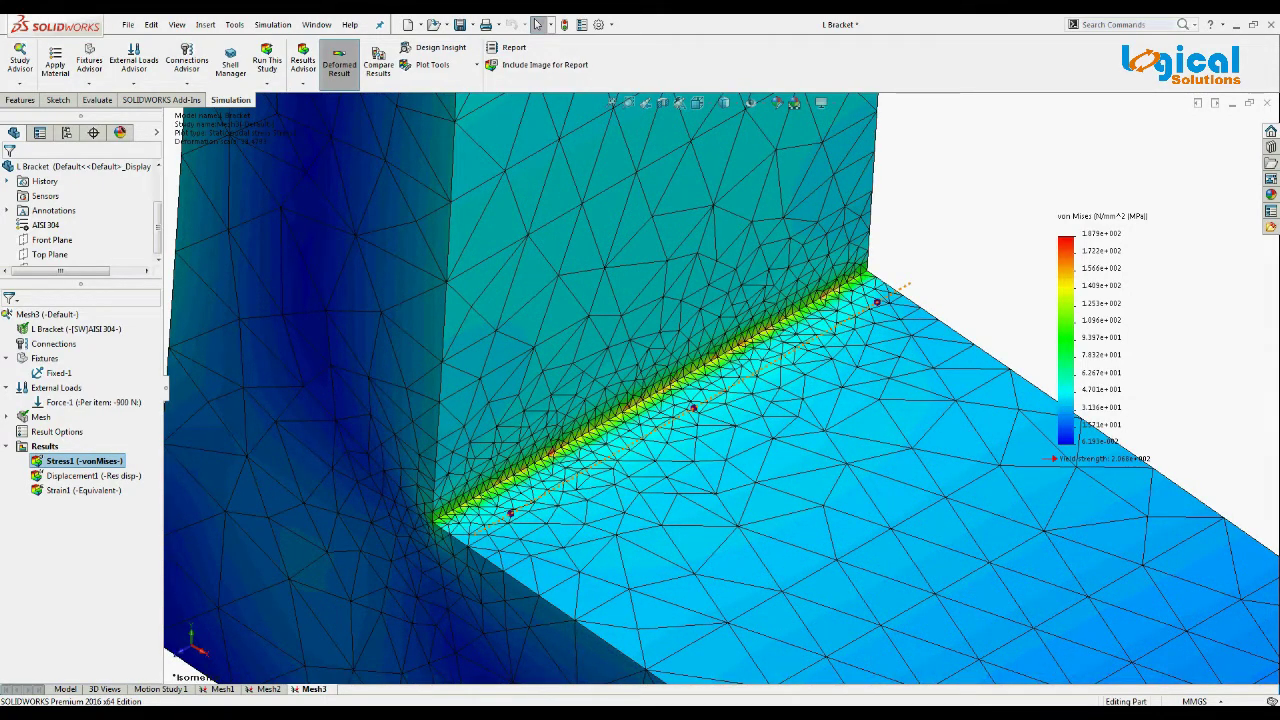
{"action": "key", "text": "f"}
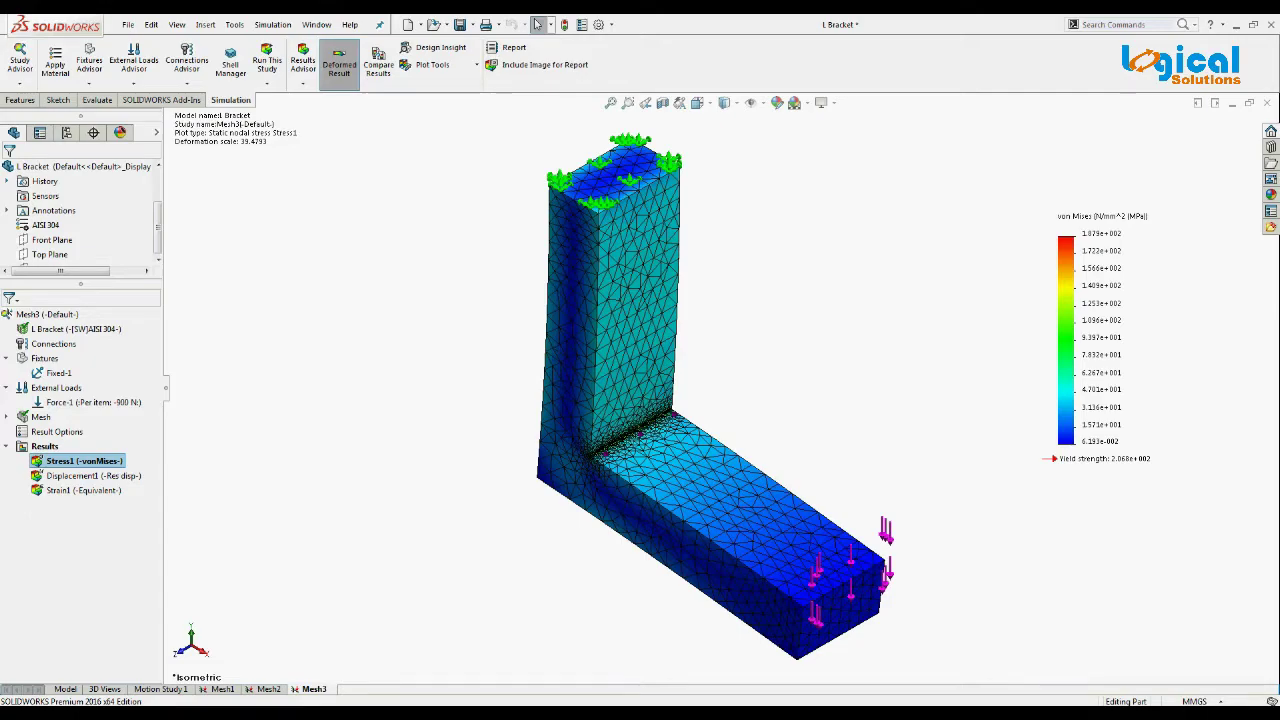
Step: Activate the L Bracket's Fillet configuration
{"action": "left_click", "coordinate": [64, 689]}
{"action": "left_click", "coordinate": [66, 131]}
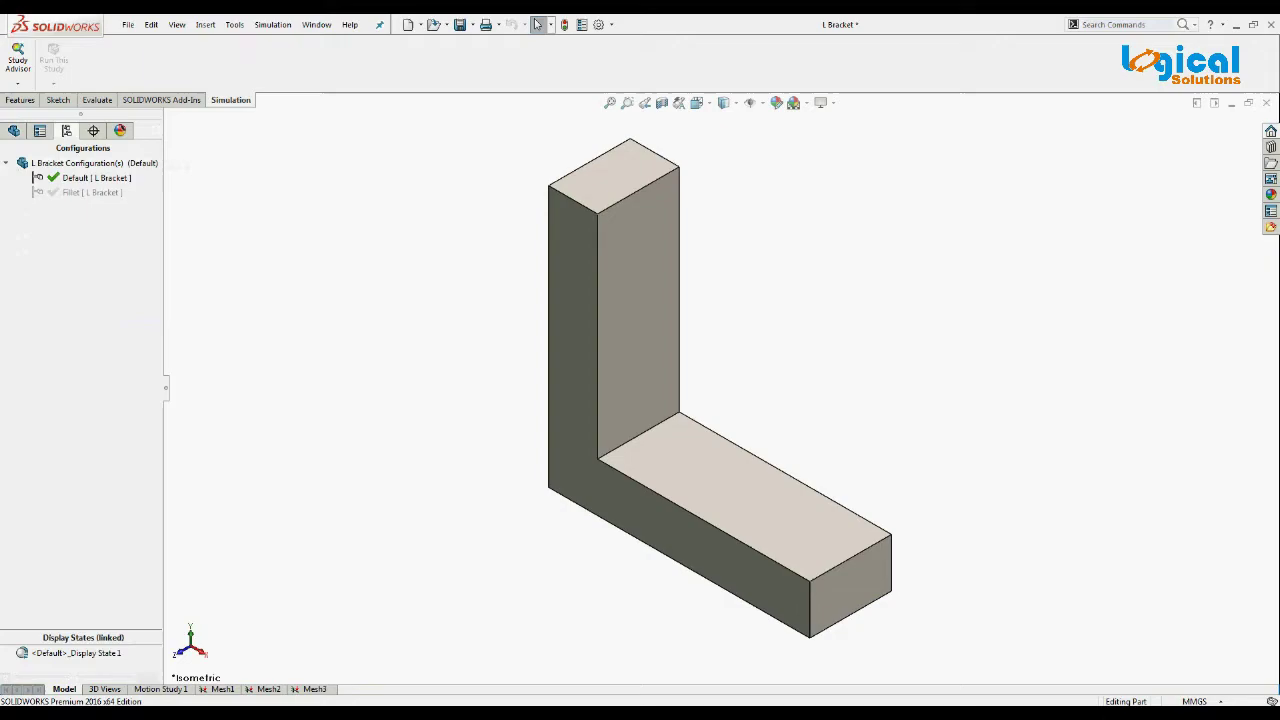
{"action": "double_click", "coordinate": [92, 192]}
{"action": "left_click", "coordinate": [14, 131]}
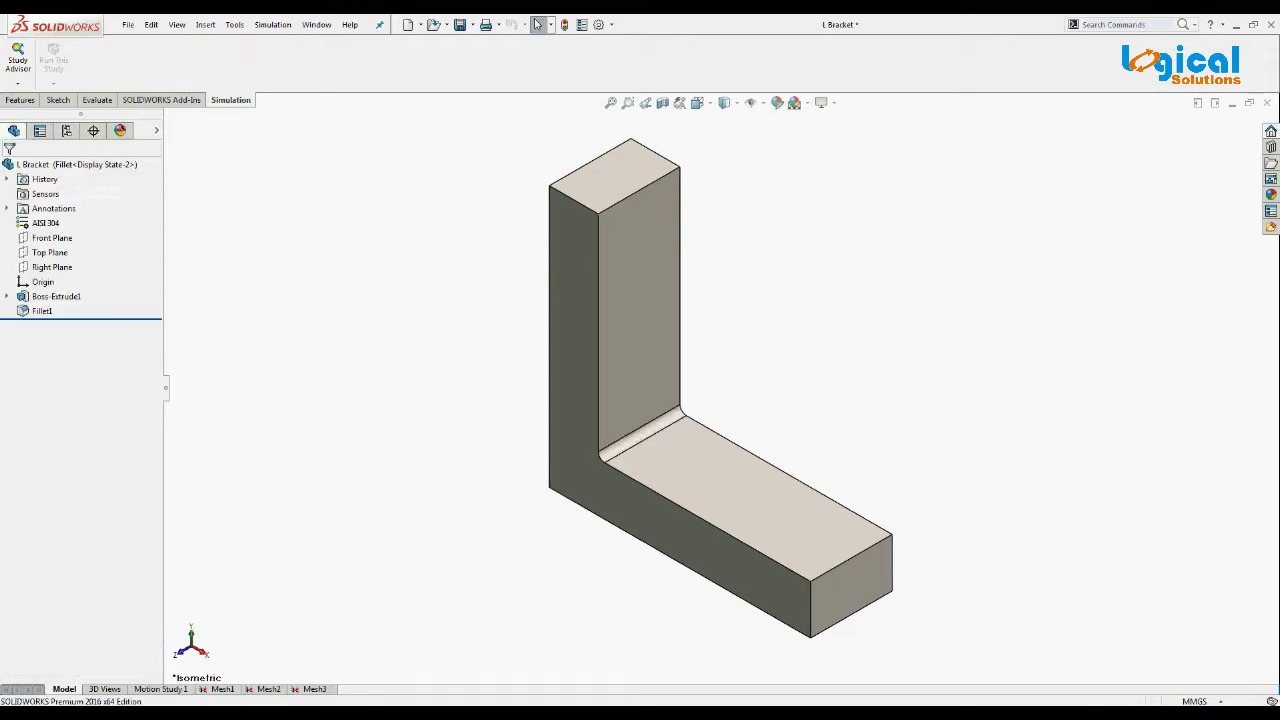
Step: Duplicate the Mesh1 study as Mesh4 on the Fillet configuration
{"action": "right_click", "coordinate": [222, 689]}
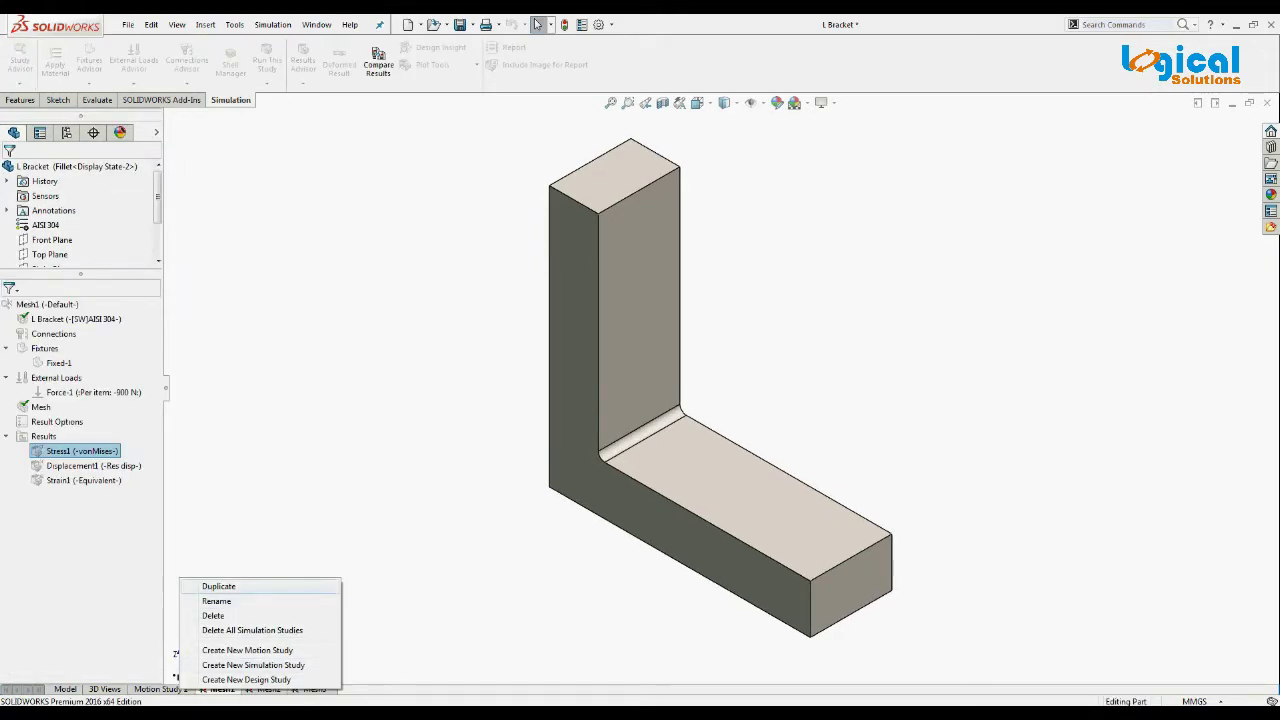
{"action": "left_click", "coordinate": [219, 586]}
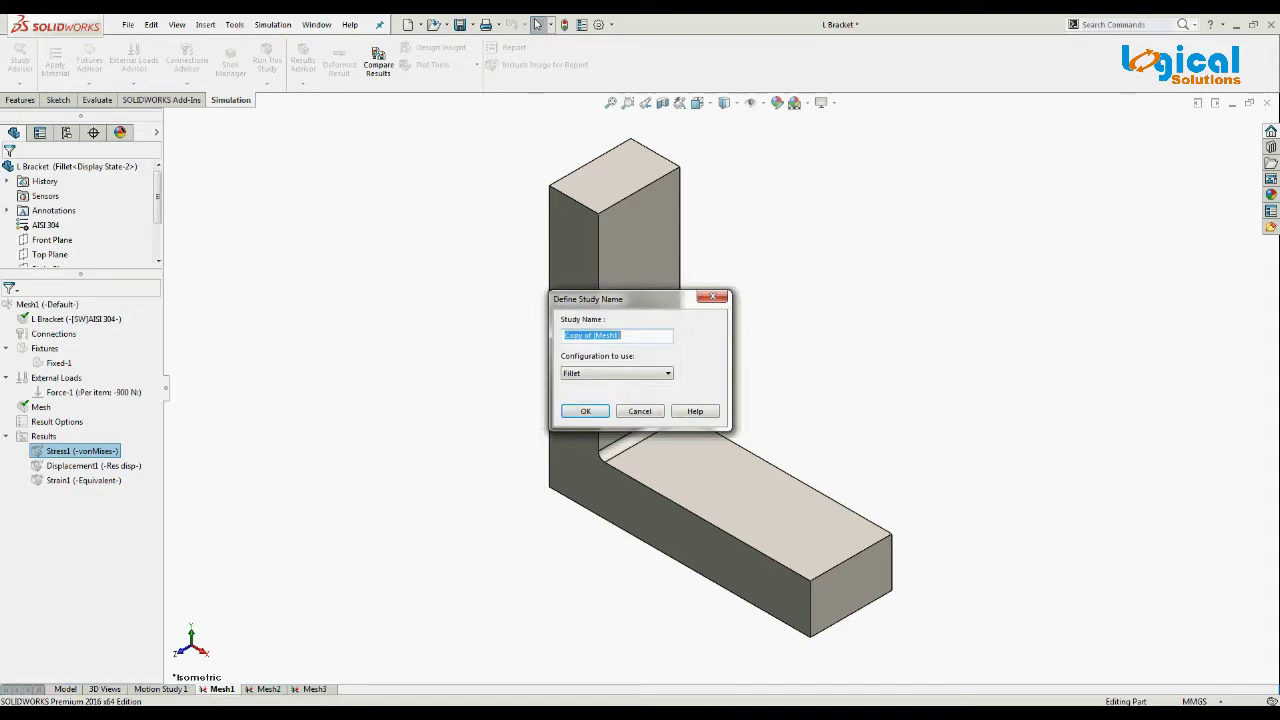
{"action": "type", "text": "Mesh4"}
{"action": "left_click", "coordinate": [585, 411]}
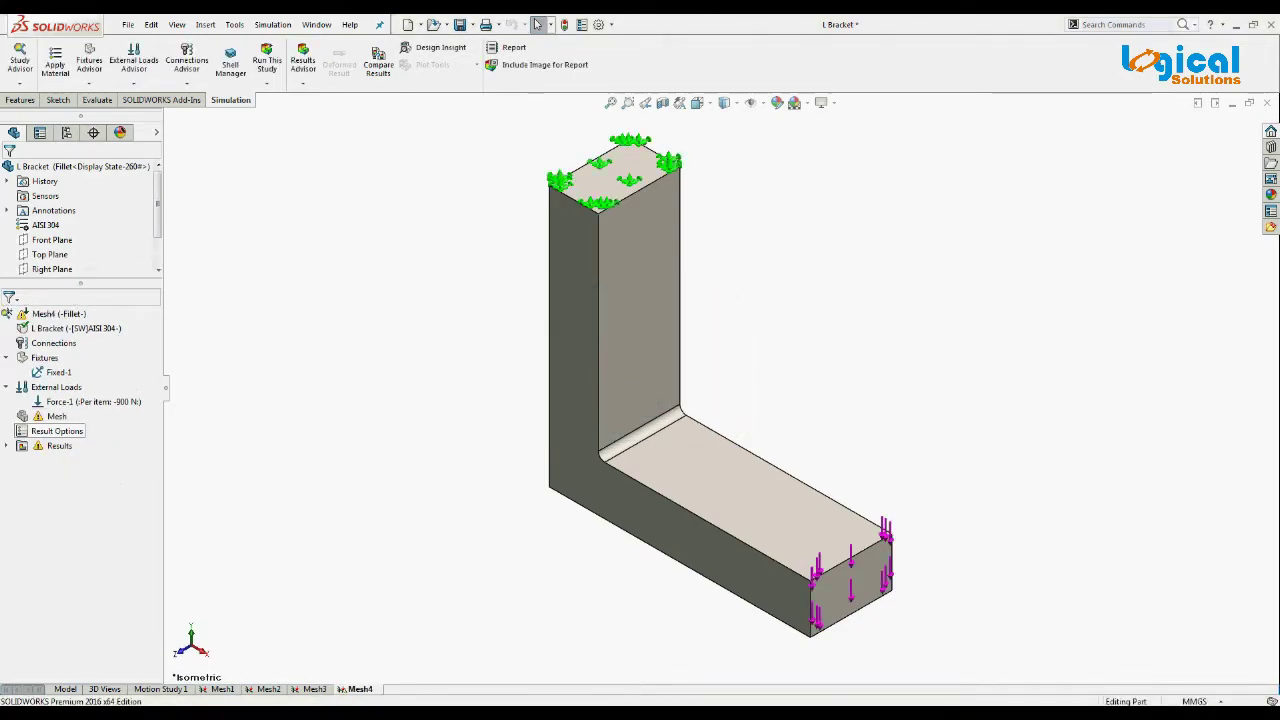
Step: Remesh Mesh4 with mesh parameters enabled, accepting result deletion, and run the study
{"action": "right_click", "coordinate": [46, 416]}
{"action": "left_click", "coordinate": [92, 174]}
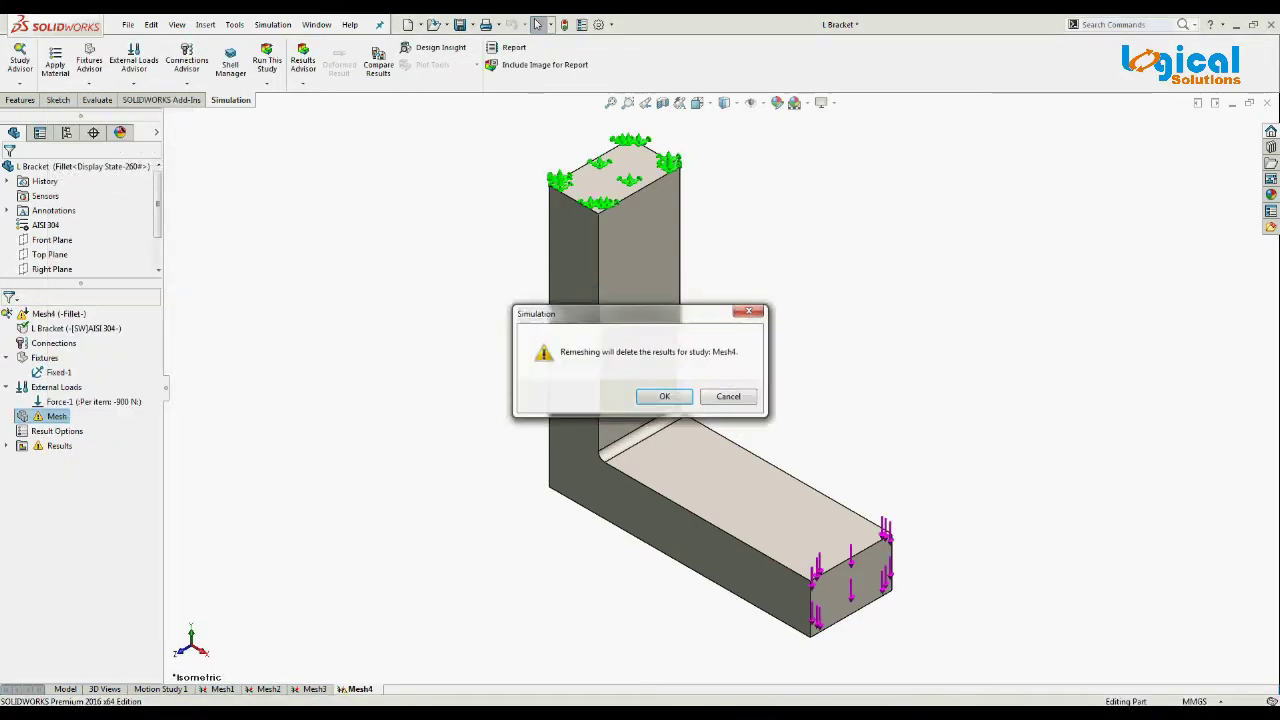
{"action": "left_click", "coordinate": [660, 397]}
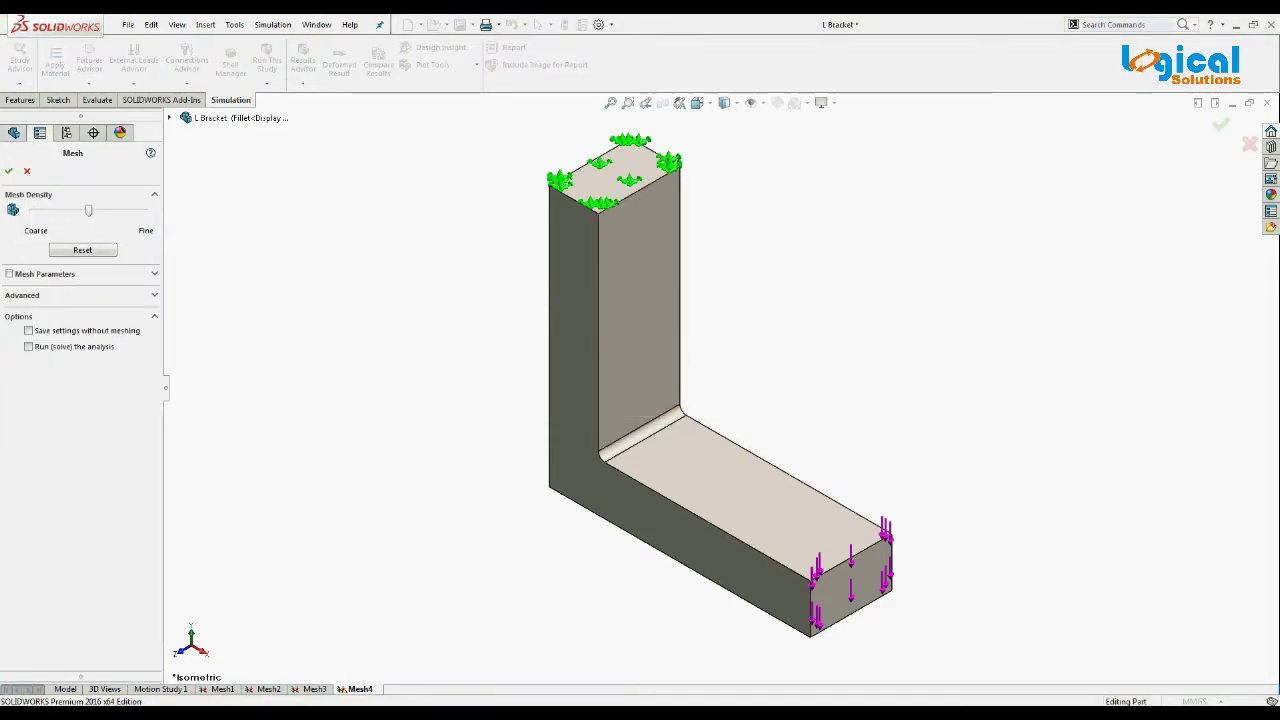
{"action": "left_click", "coordinate": [9, 273]}
{"action": "left_click", "coordinate": [8, 171]}
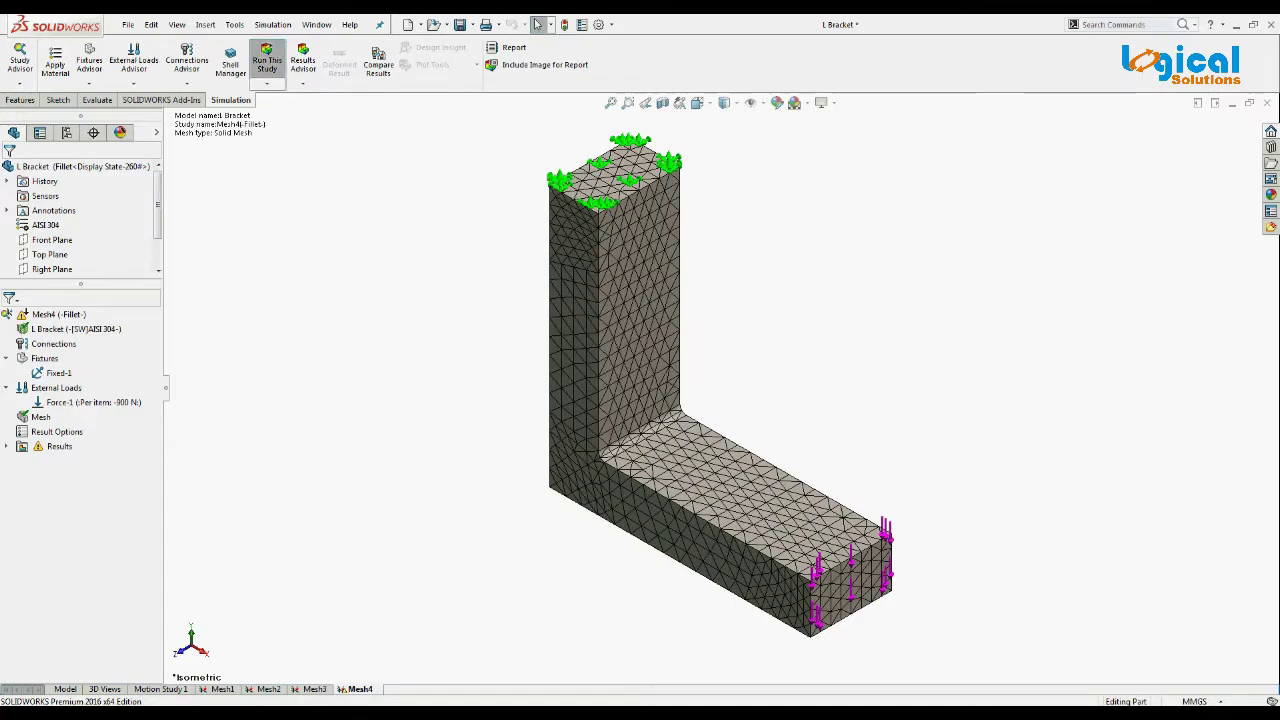
{"action": "left_click", "coordinate": [266, 58]}
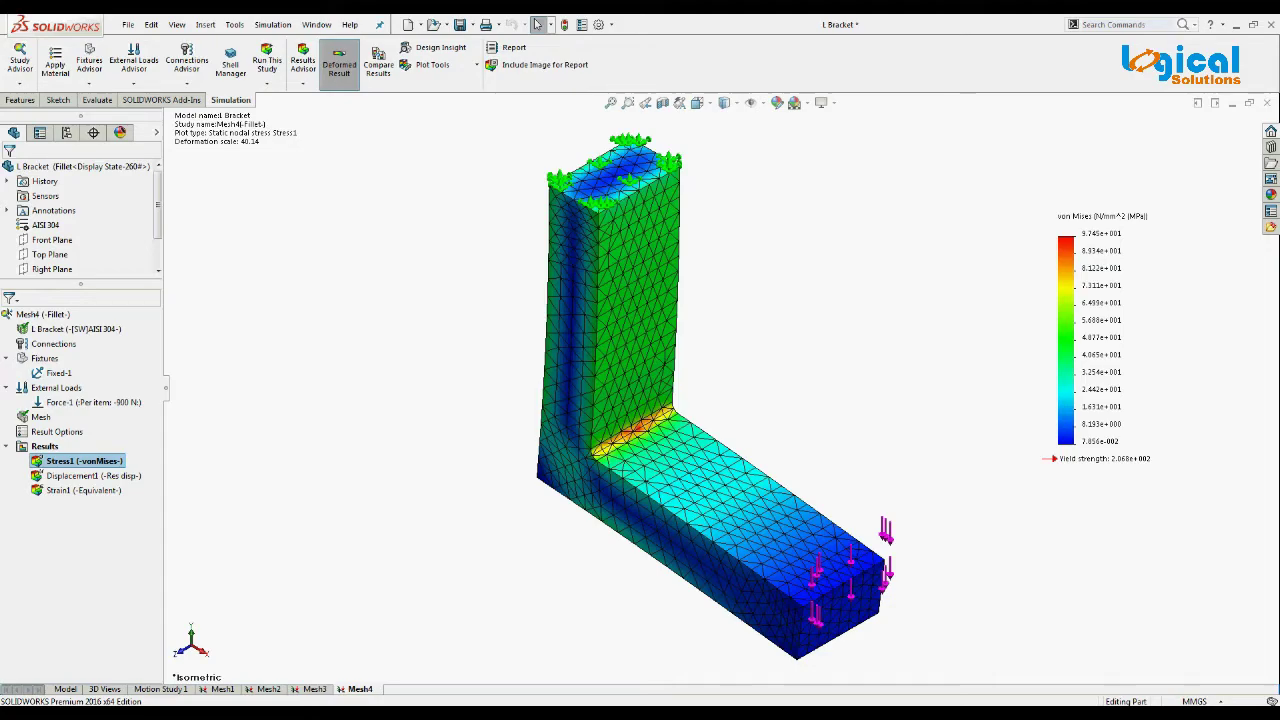
Step: Hide the Mesh4 Stress1 plot and add a fillet-face mesh control of 0.785 mm, ratio 1.2
{"action": "right_click", "coordinate": [100, 461]}
{"action": "left_click", "coordinate": [127, 131]}
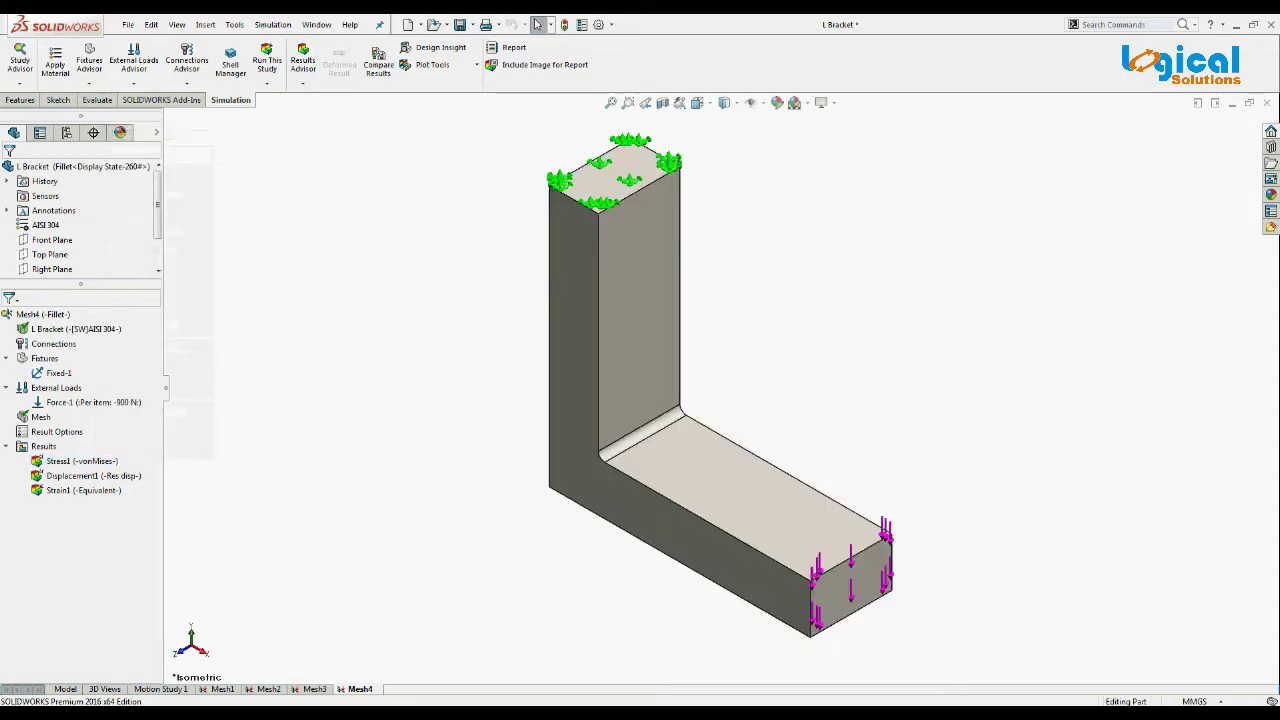
{"action": "right_click", "coordinate": [40, 417]}
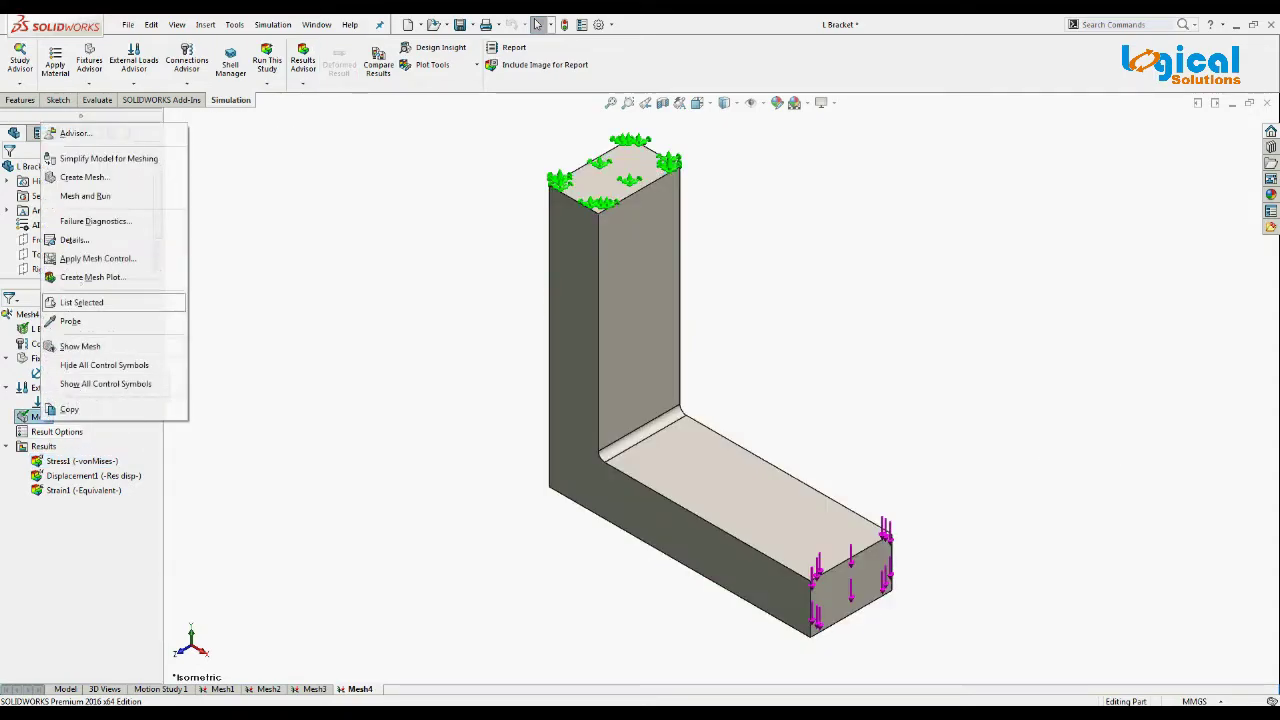
{"action": "left_click", "coordinate": [95, 258]}
{"action": "left_click", "coordinate": [641, 432]}
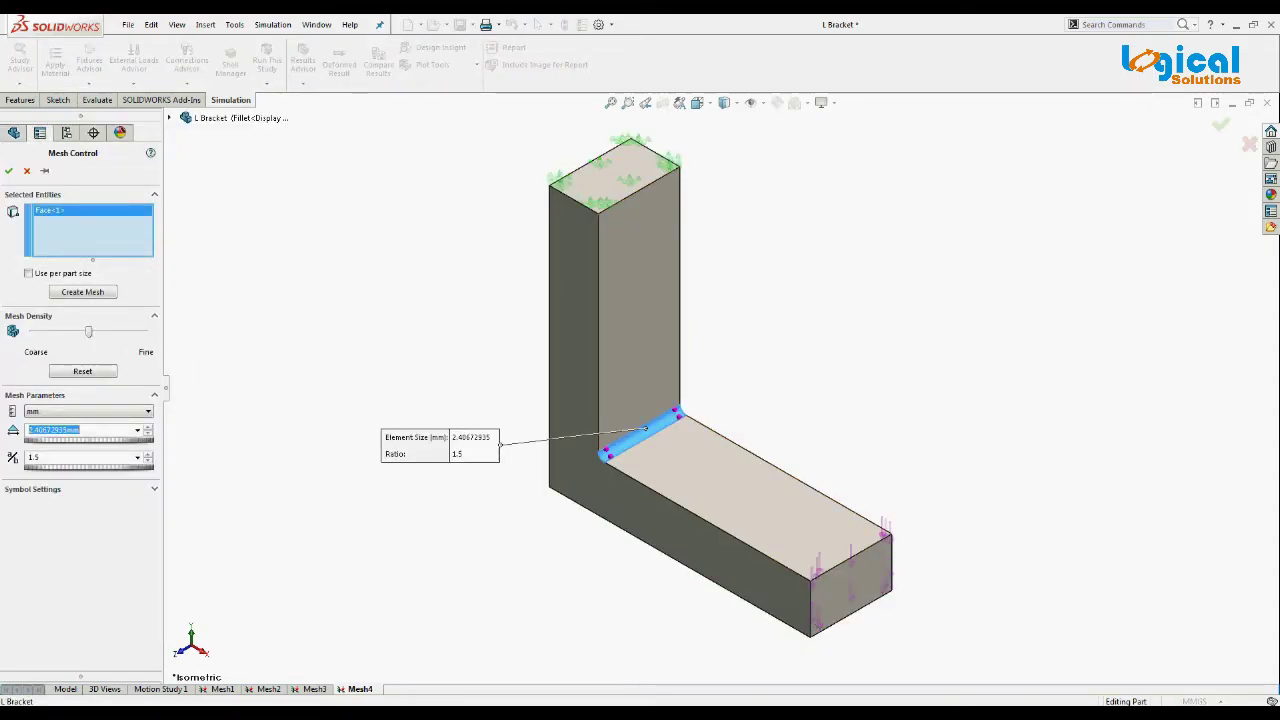
{"action": "type", "text": "0.785mm"}
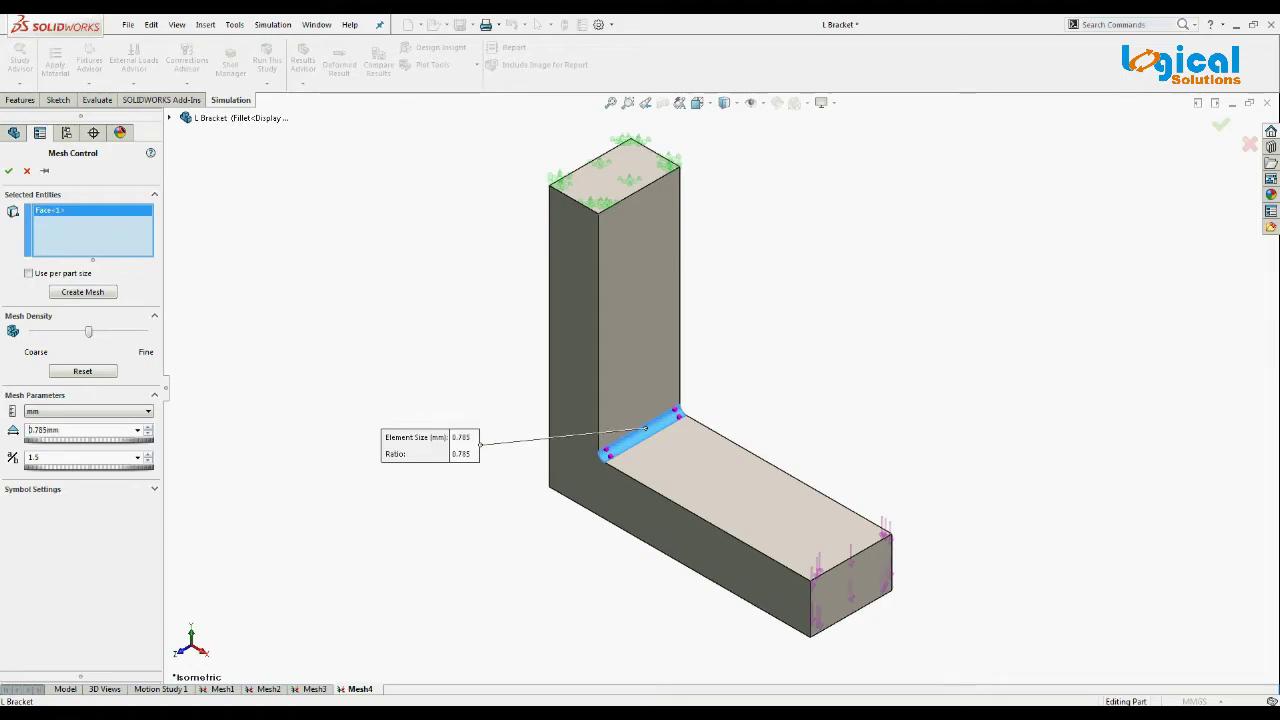
{"action": "key", "text": "Tab"}
{"action": "type", "text": "1.2"}
{"action": "left_click", "coordinate": [8, 170]}
Step: Remesh and rerun Mesh4, then zoom in to see stress near 102.8 MPa along the fillet
{"action": "right_click", "coordinate": [56, 417]}
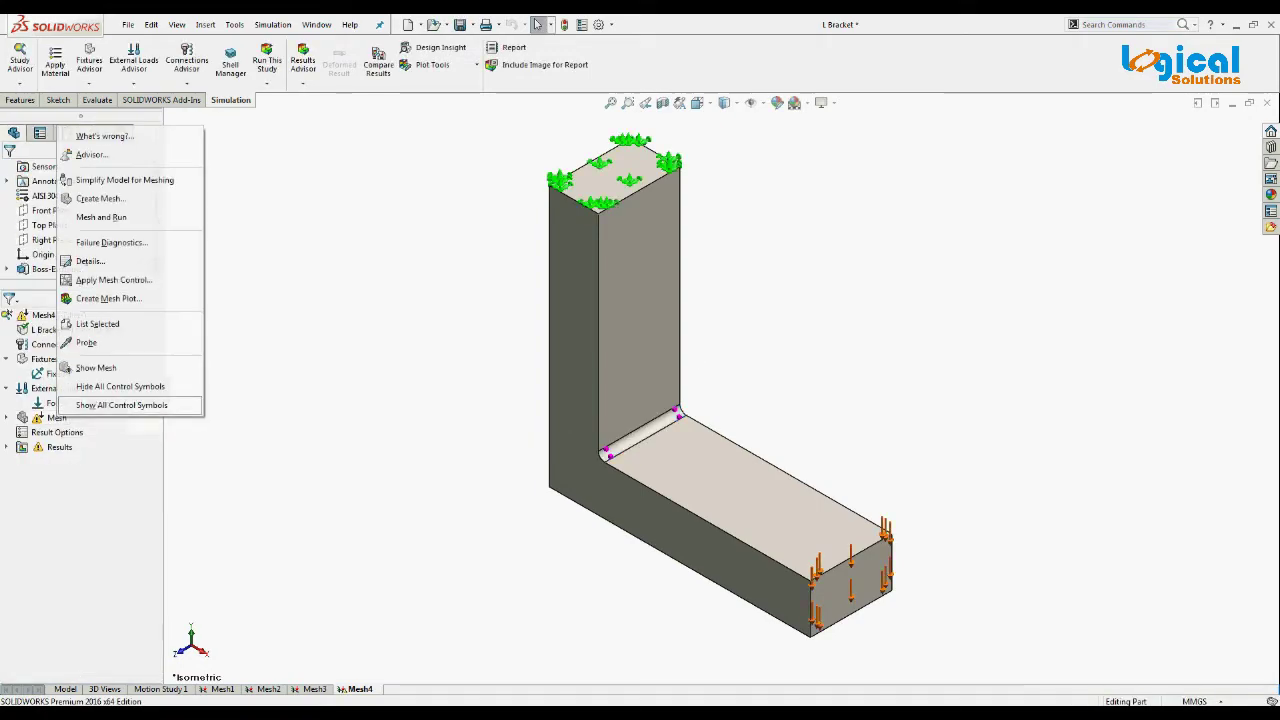
{"action": "left_click", "coordinate": [110, 214]}
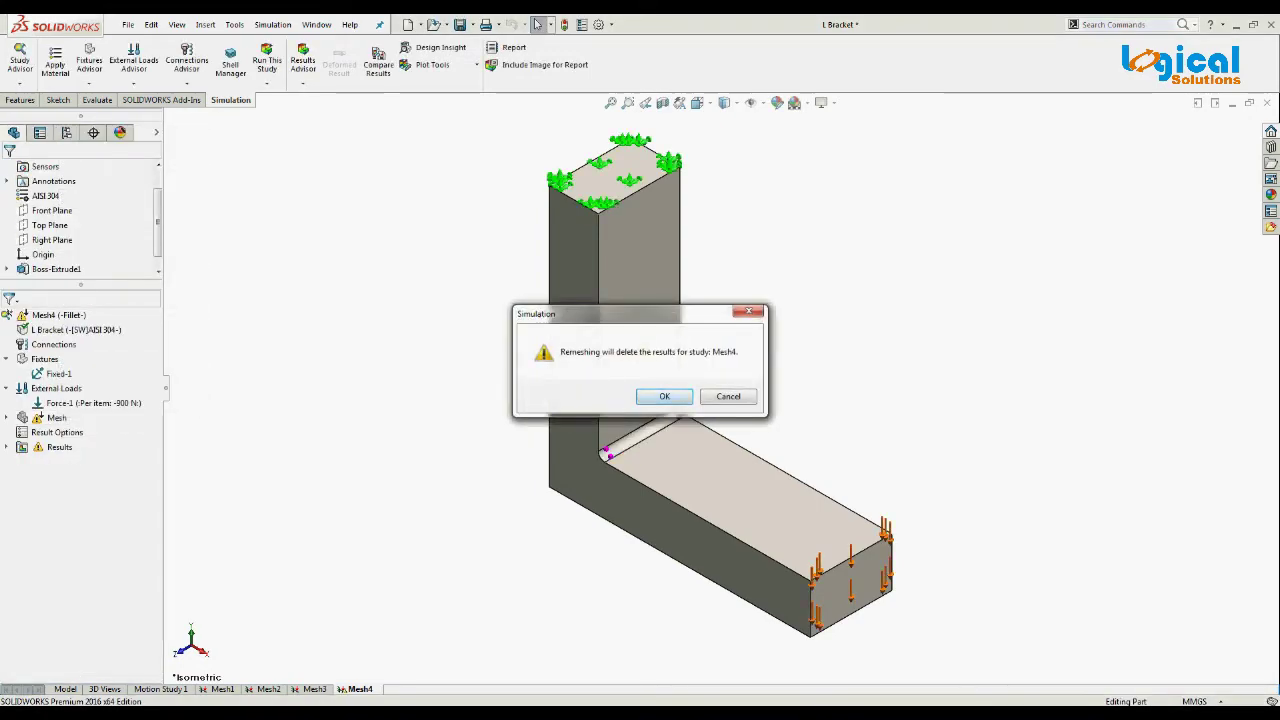
{"action": "left_click", "coordinate": [664, 396]}
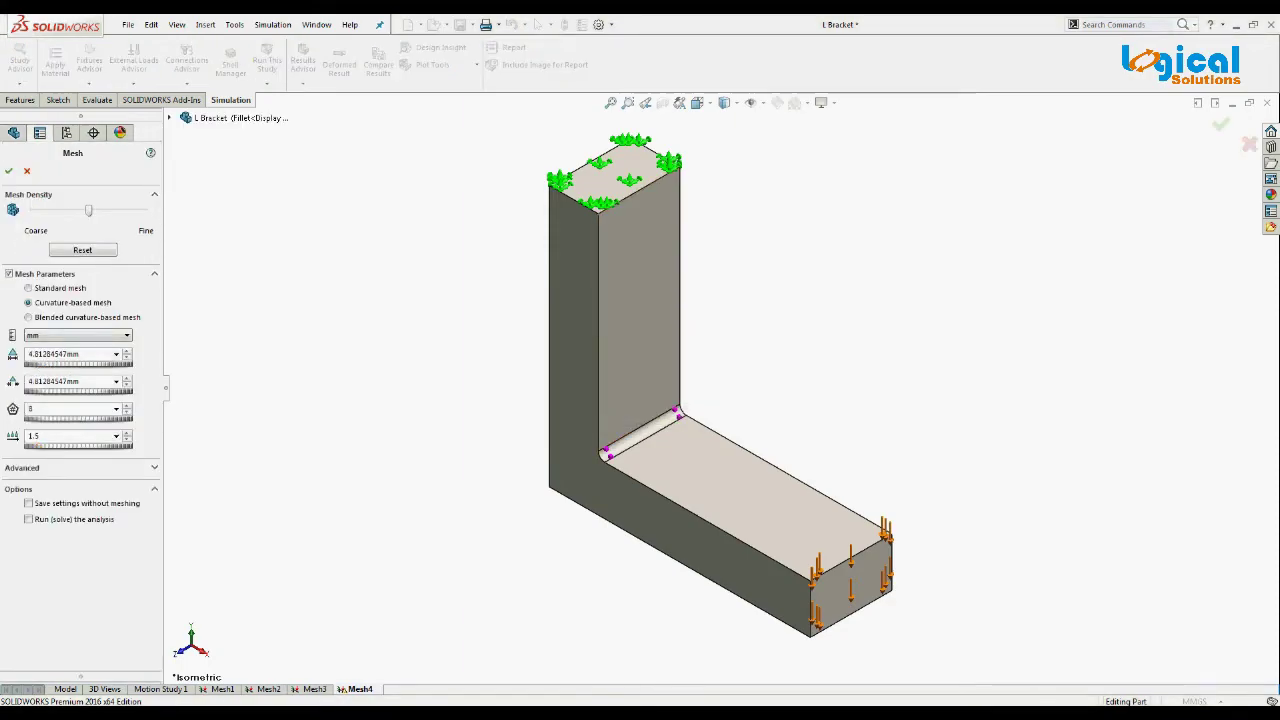
{"action": "left_click", "coordinate": [8, 170]}
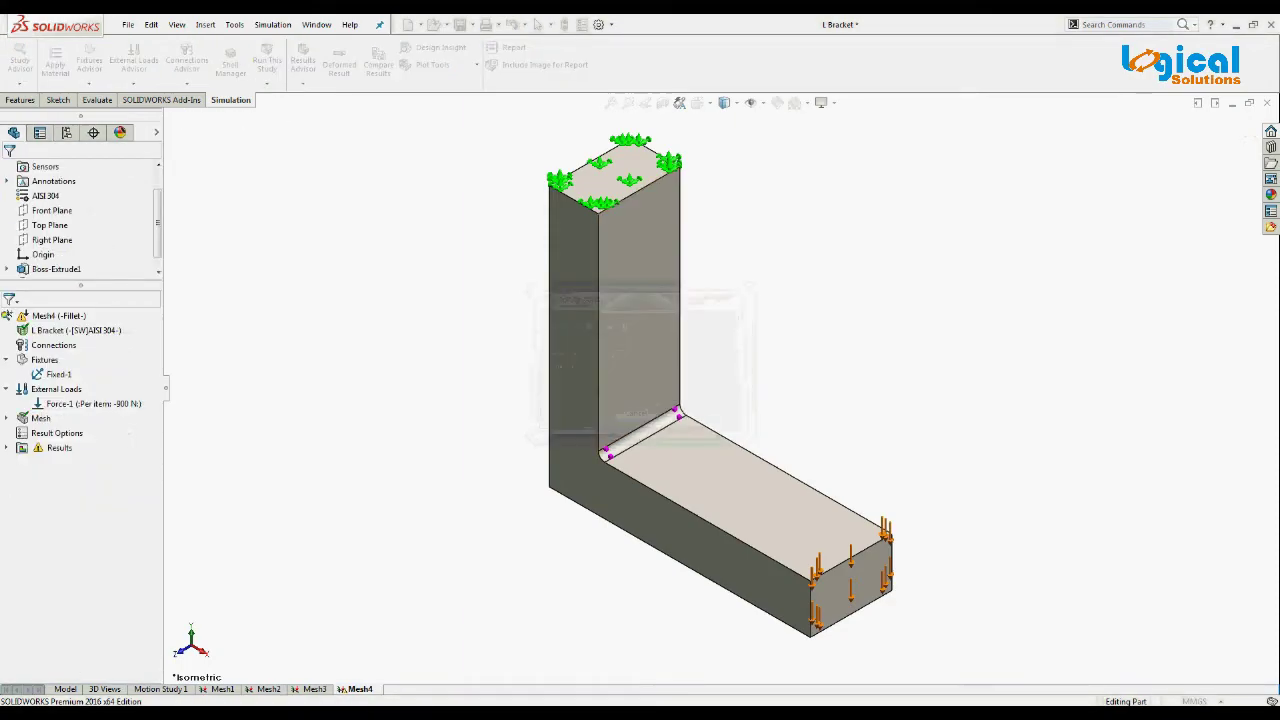
{"action": "left_click", "coordinate": [266, 58]}
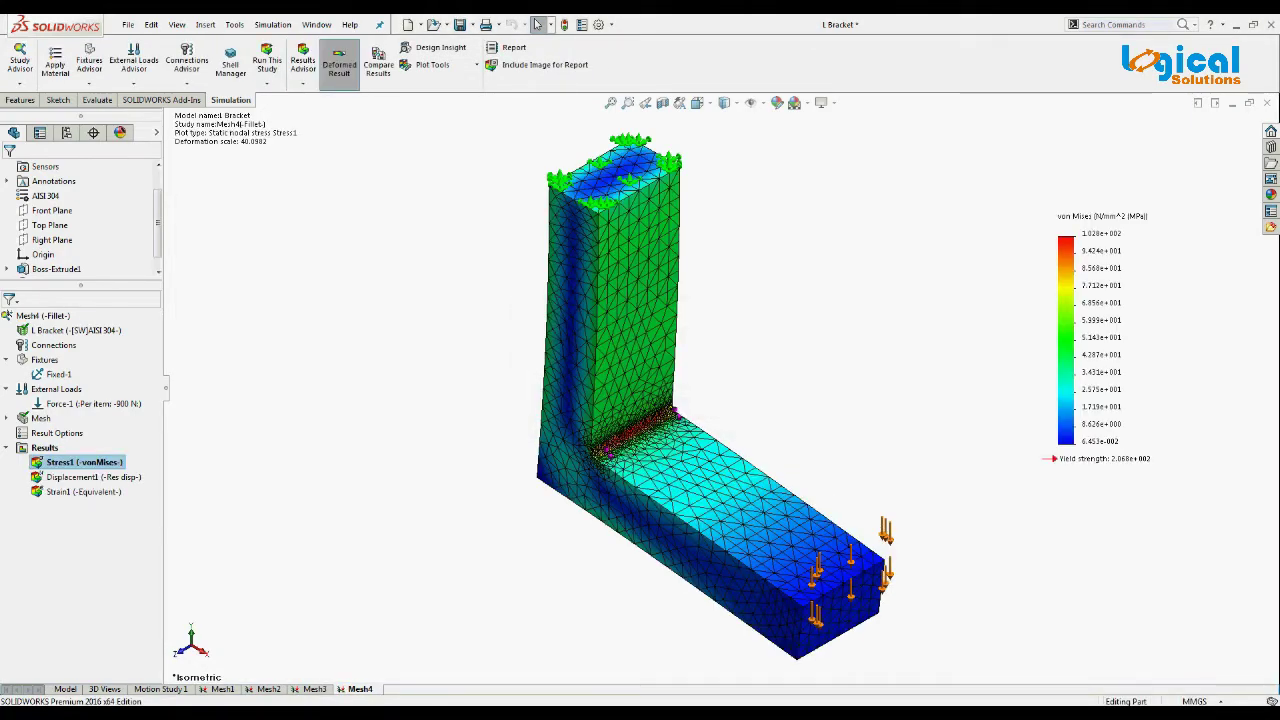
{"action": "scroll", "coordinate": [650, 448], "scroll_direction": "down", "scroll_amount": 8}
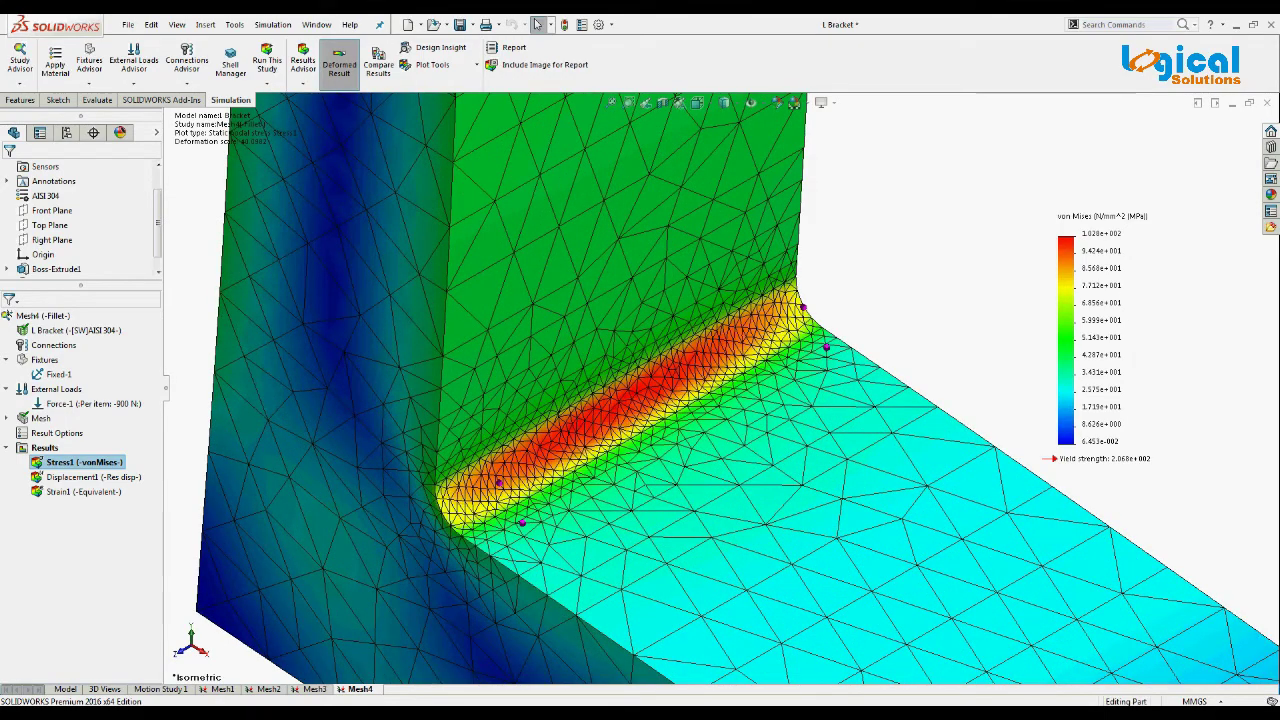
Step: Fit the bracket in view and compare the Stress1 plots of Mesh1 through Mesh4 in four panes
{"action": "key", "text": "f"}
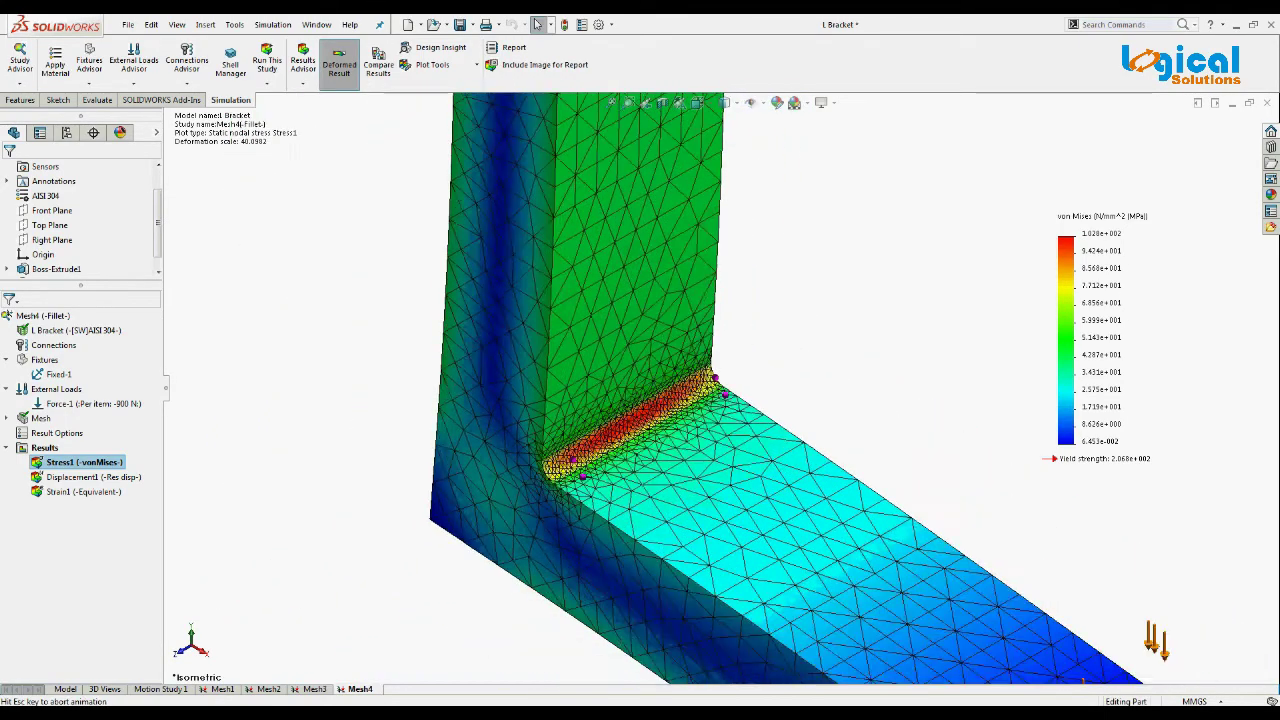
{"action": "left_click", "coordinate": [378, 64]}
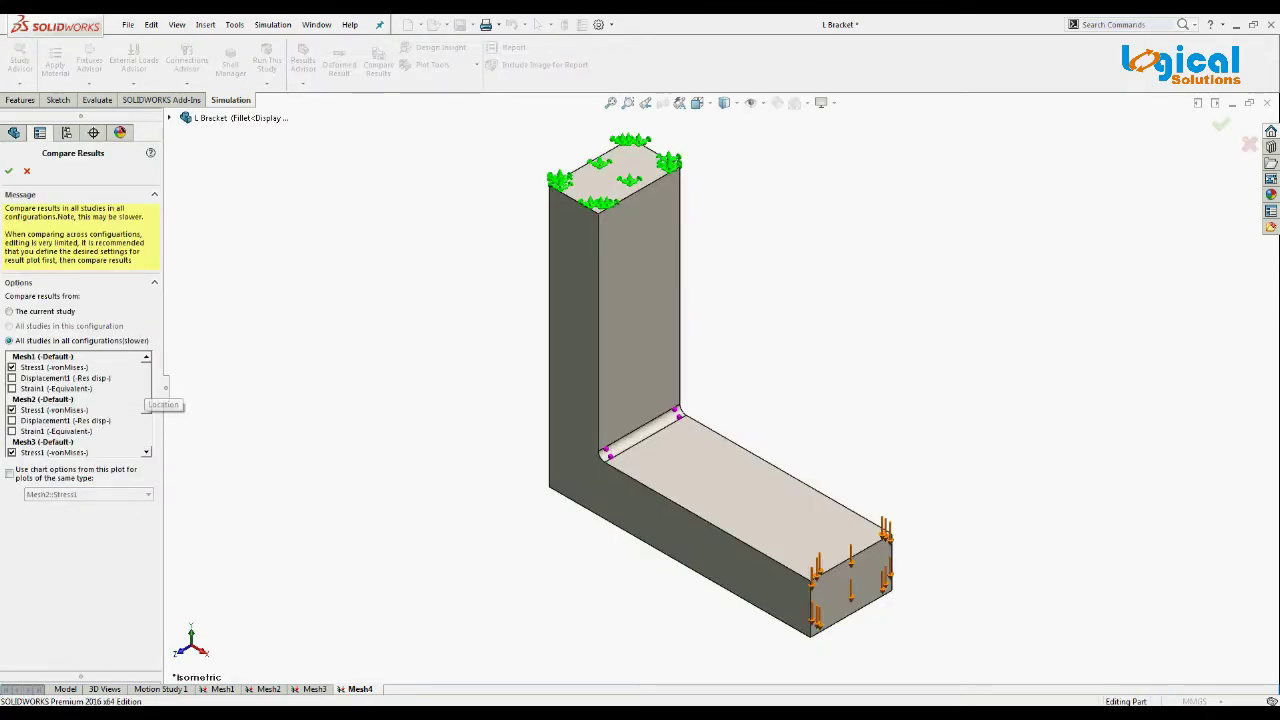
{"action": "scroll", "coordinate": [80, 420], "scroll_direction": "down", "scroll_amount": 2}
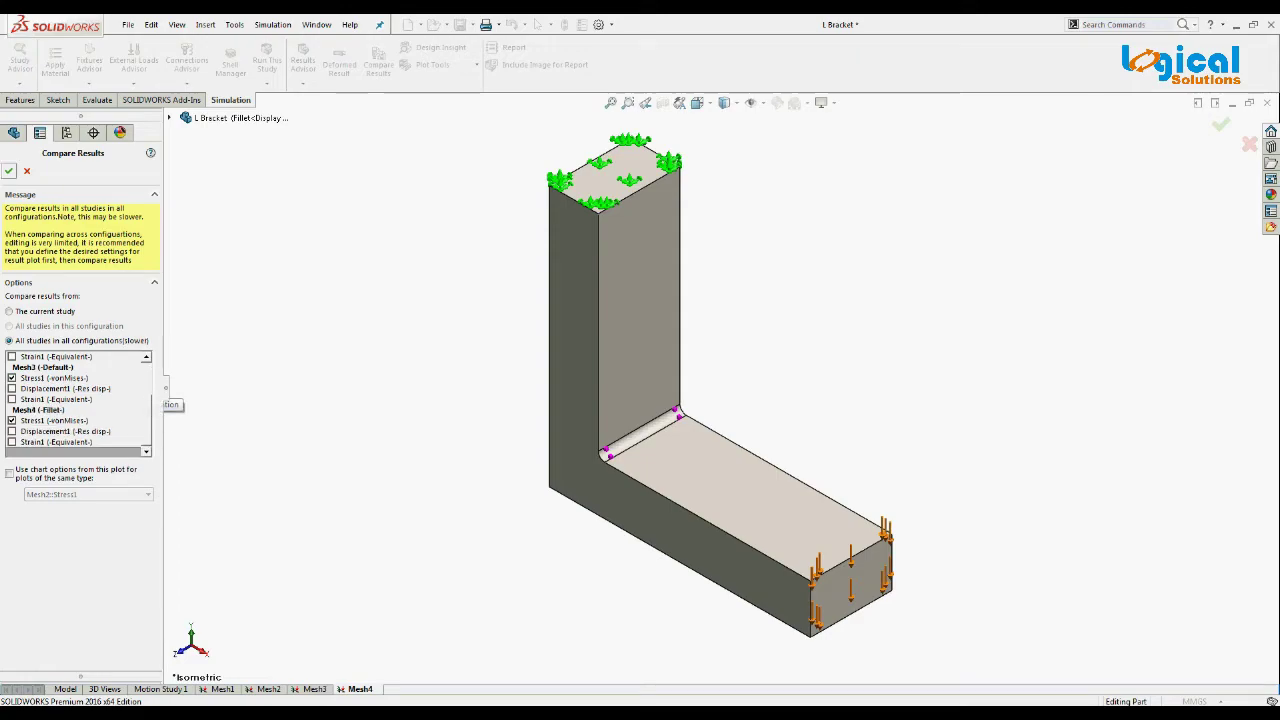
{"action": "left_click", "coordinate": [8, 171]}
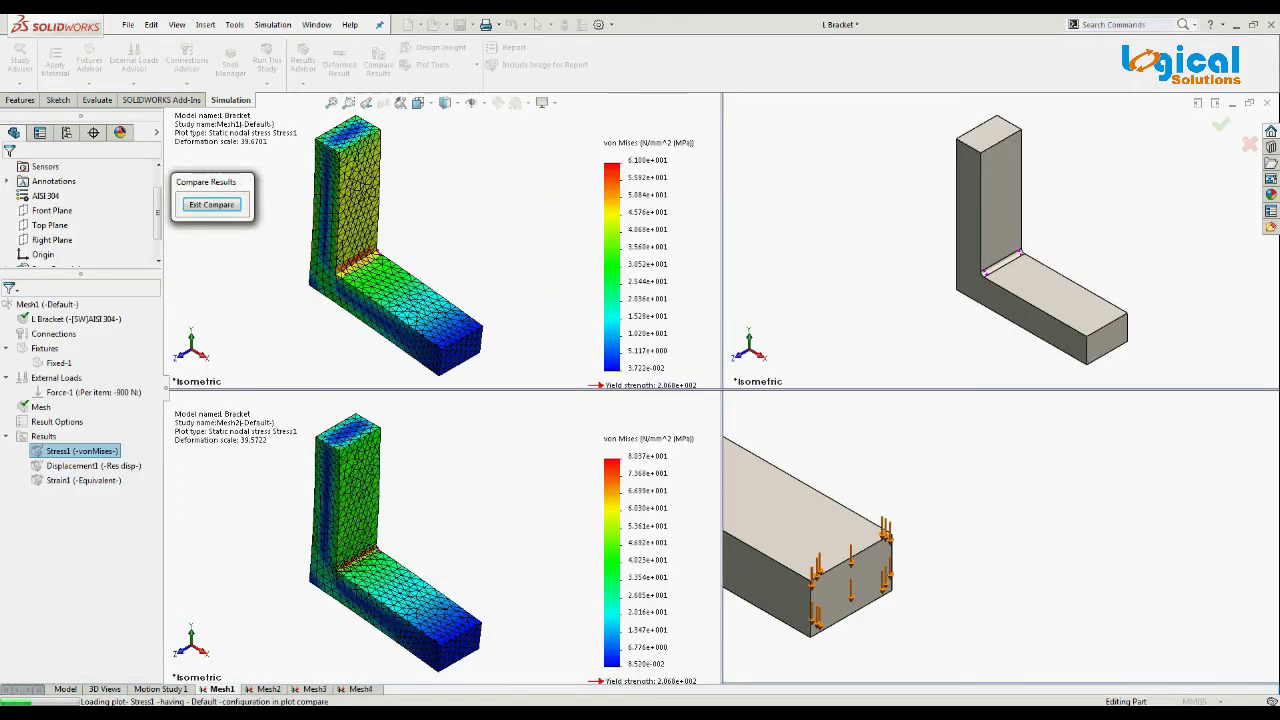